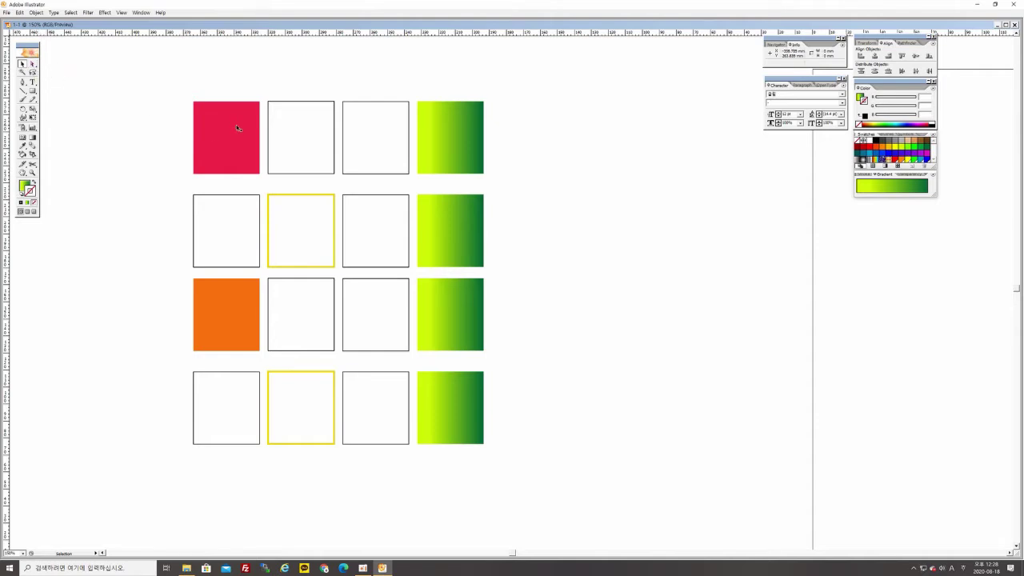
Try pulling the red square's upper-left corner point outward with Direct Selection, and undo the move.
click(21, 64)
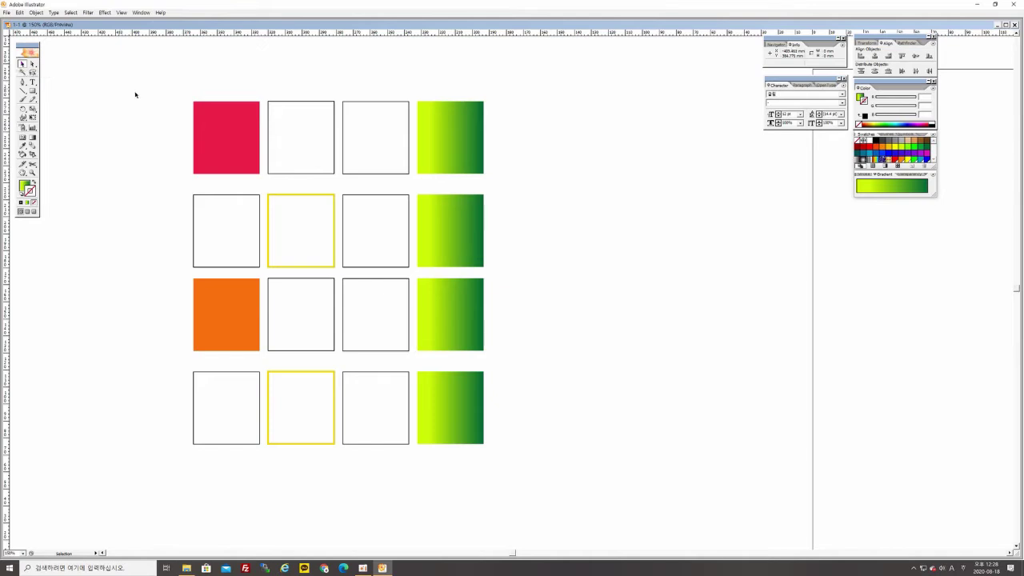
click(229, 137)
click(157, 107)
click(32, 65)
click(197, 140)
key(ctrl+plus)
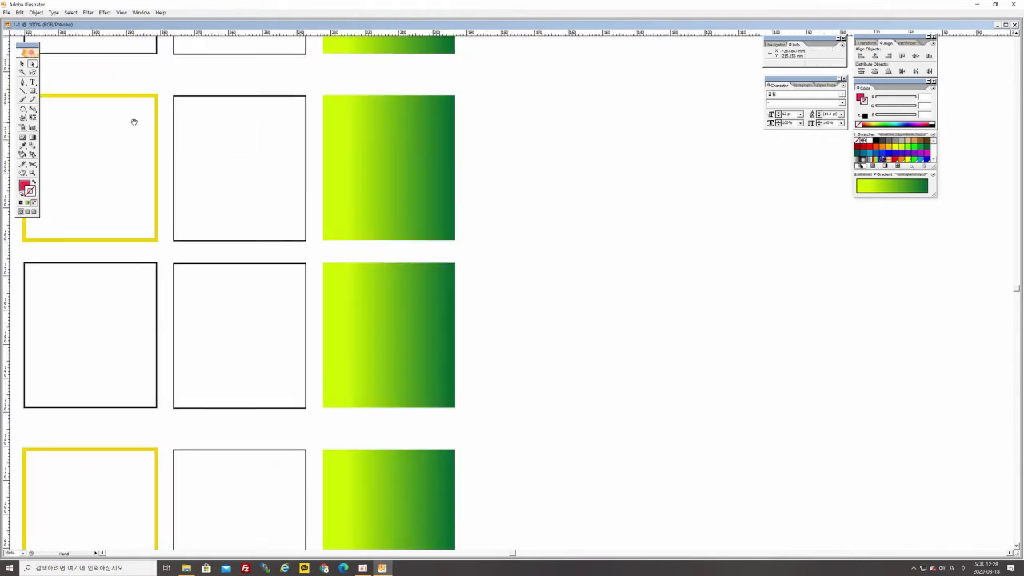
scroll(237, 120, up, 5)
scroll(238, 120, left, 5)
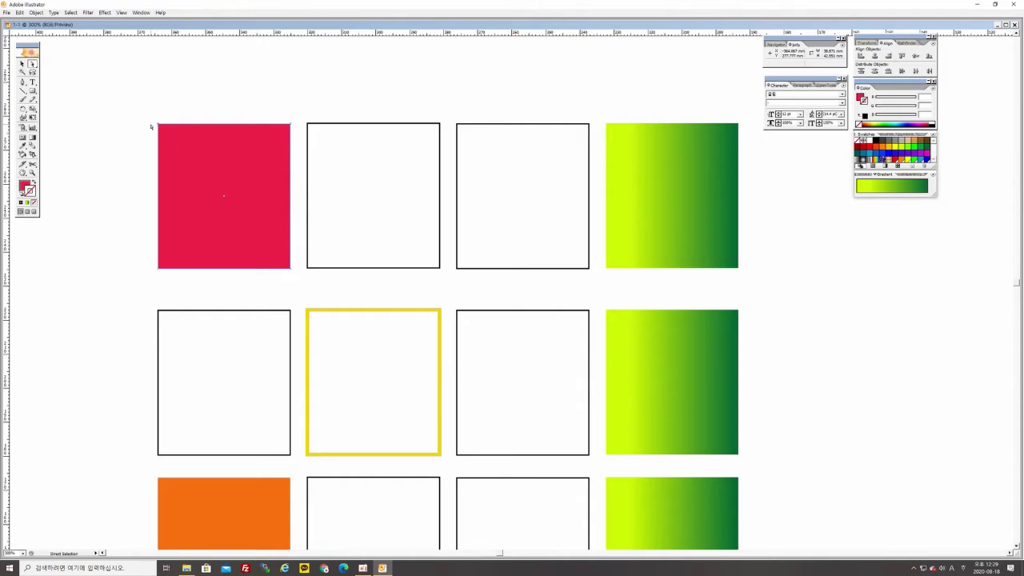
drag(159, 126, 104, 99)
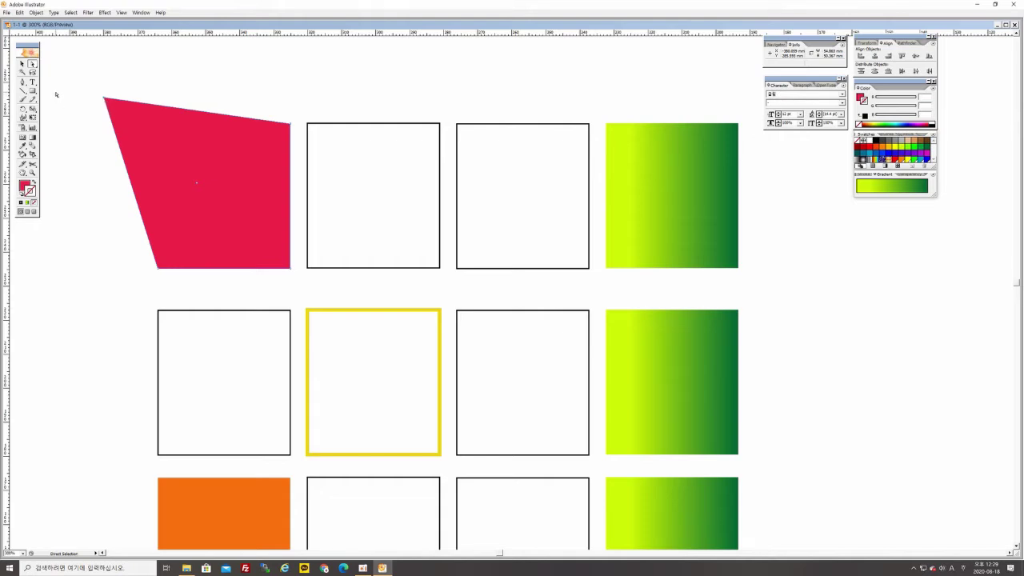
key(ctrl+z)
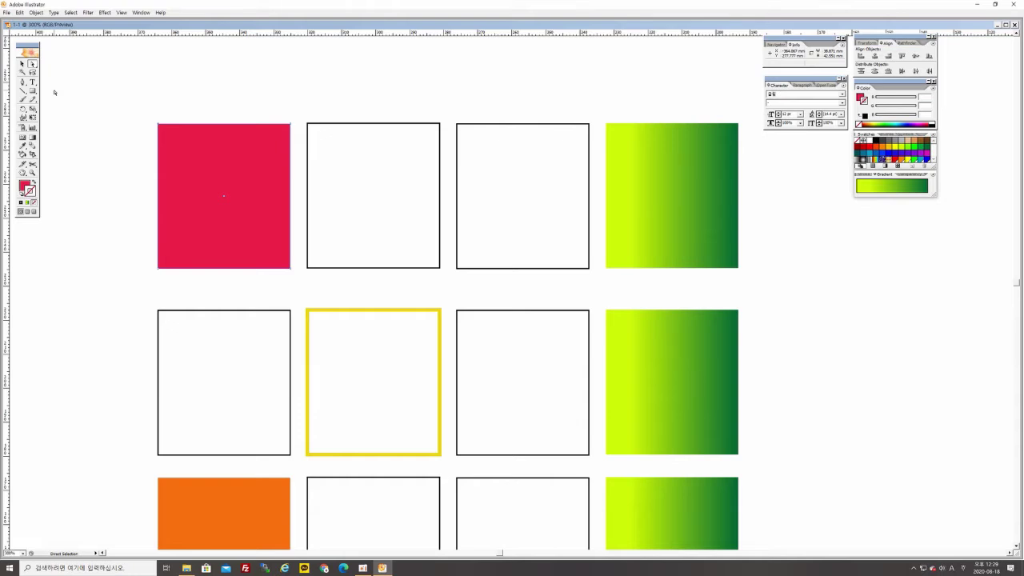
Reshape the red square by pulling its lower-left and upper-right corner points outward one at a time.
click(137, 105)
click(158, 269)
drag(159, 270, 110, 295)
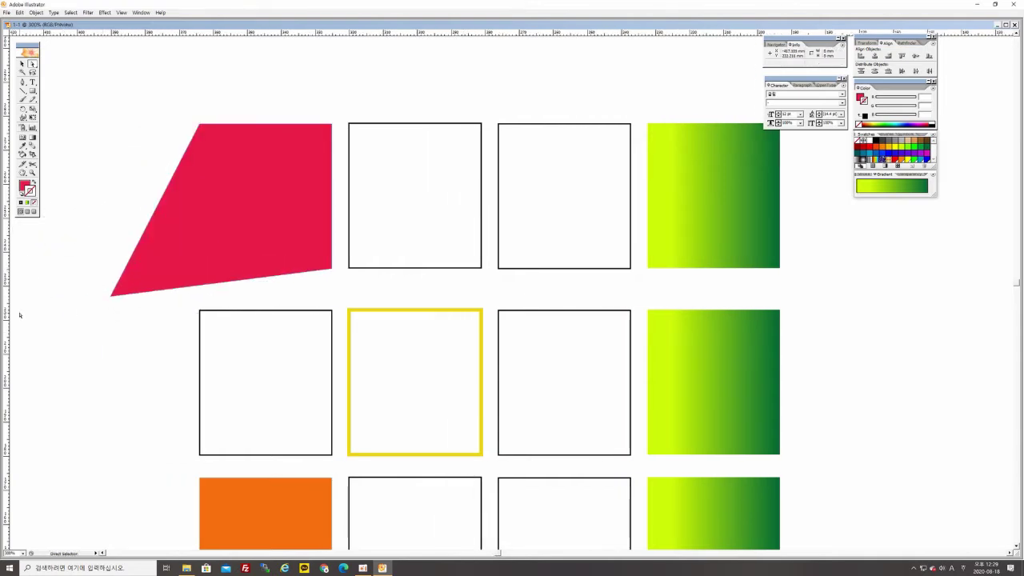
click(333, 125)
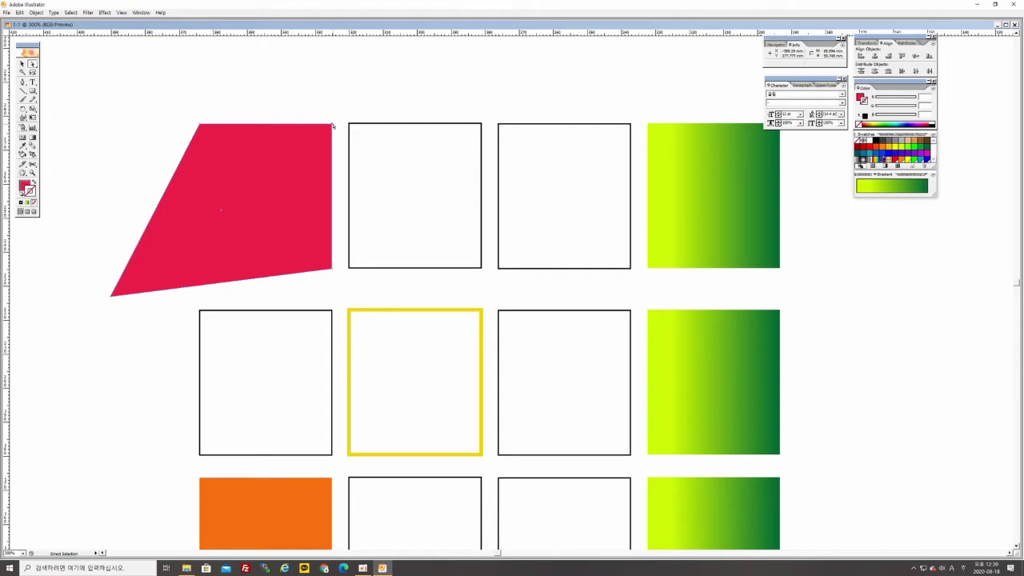
click(332, 126)
drag(333, 126, 344, 104)
click(21, 63)
click(135, 71)
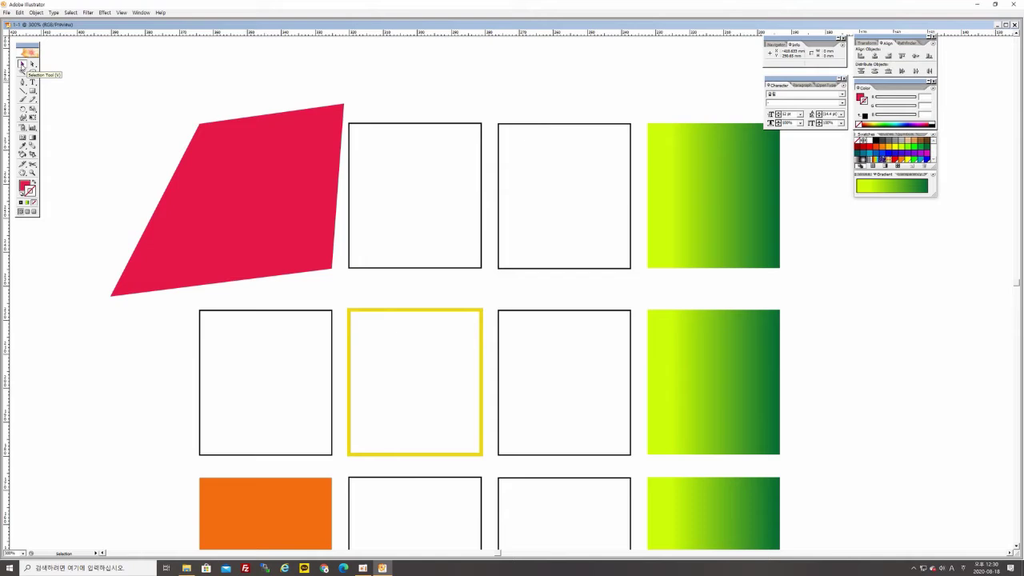
Undo both corner moves on the red square.
click(32, 65)
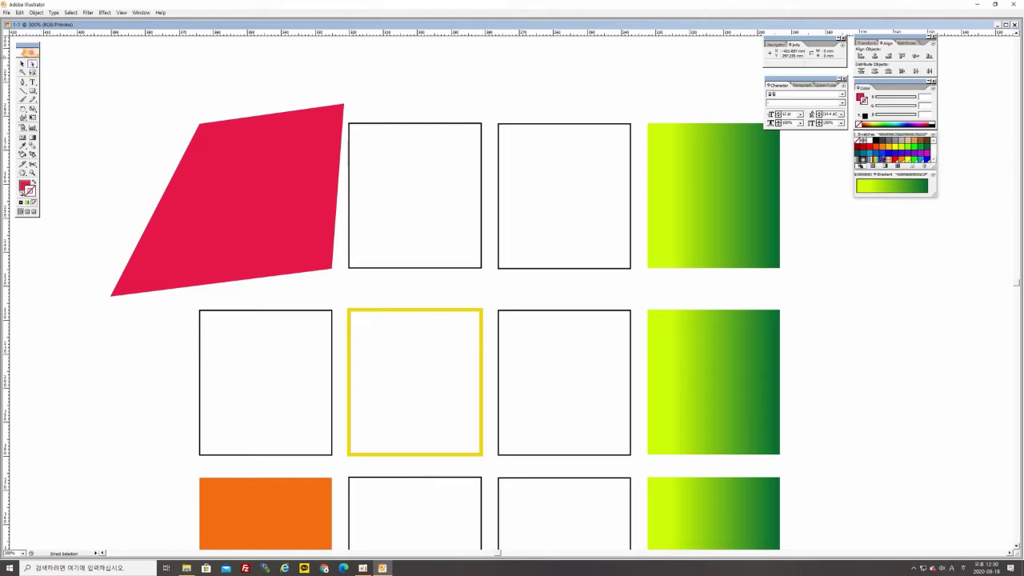
click(21, 64)
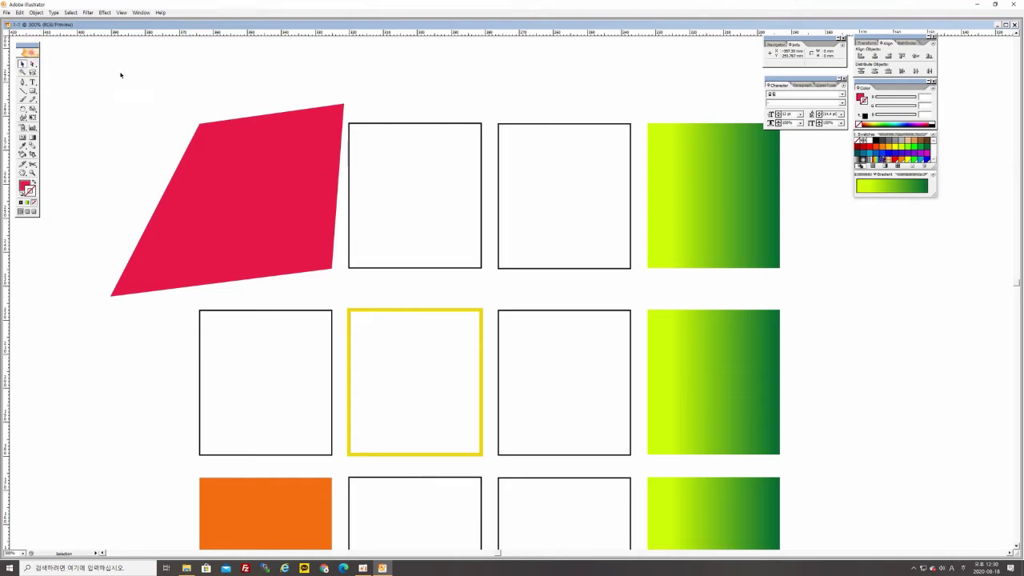
key(ctrl+z)
key(ctrl+z)
click(115, 120)
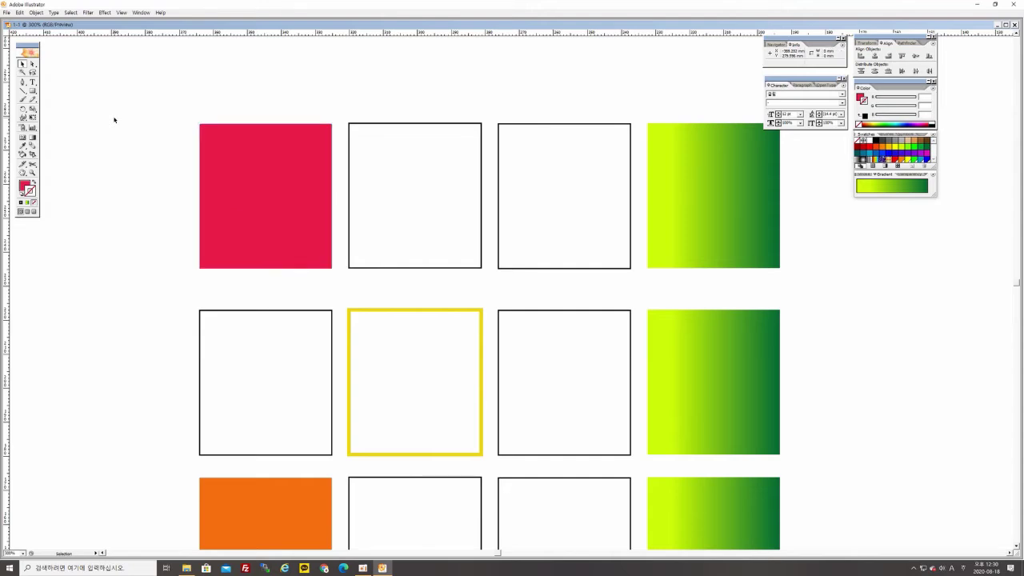
Marquee-select the whole grid of squares and deselect it again.
drag(555, 386, 430, 356)
drag(171, 189, 199, 165)
key(v)
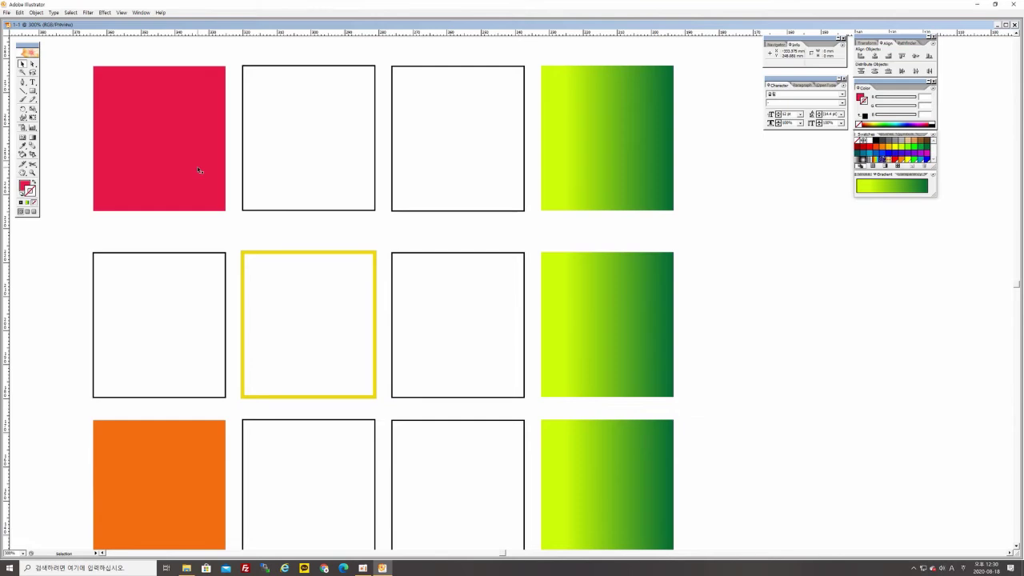
key(ctrl+minus)
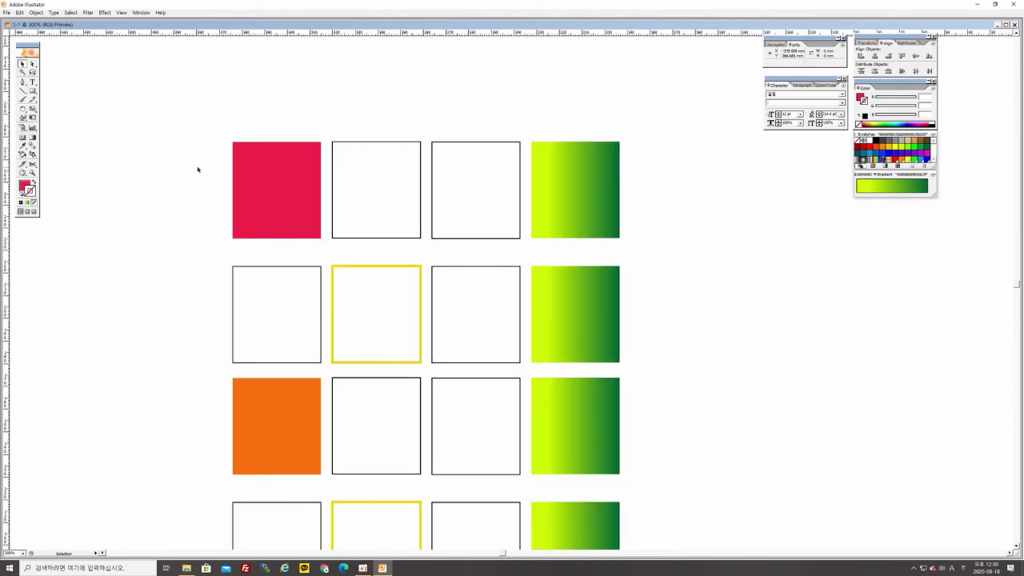
drag(433, 252, 379, 178)
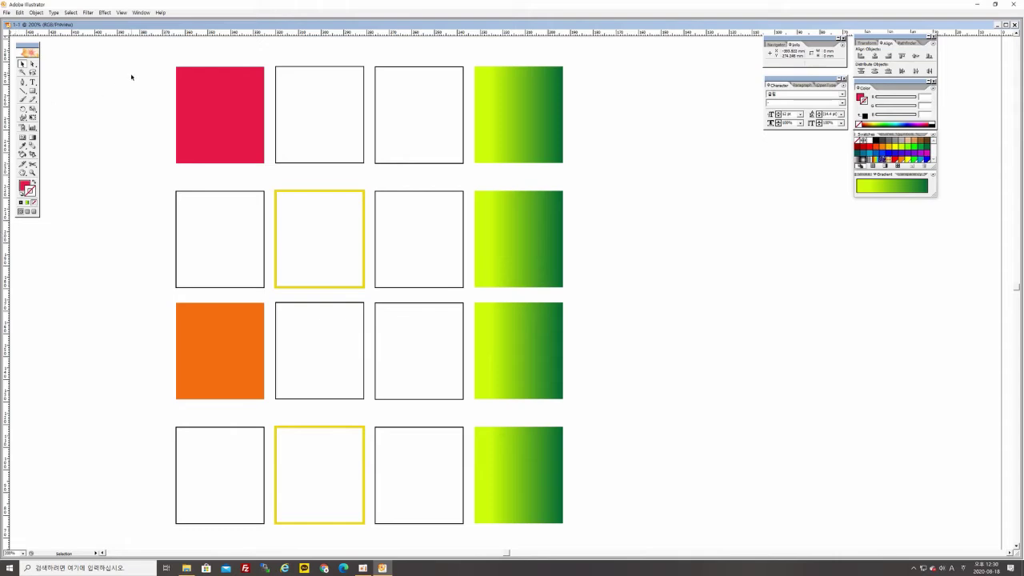
drag(139, 61, 605, 526)
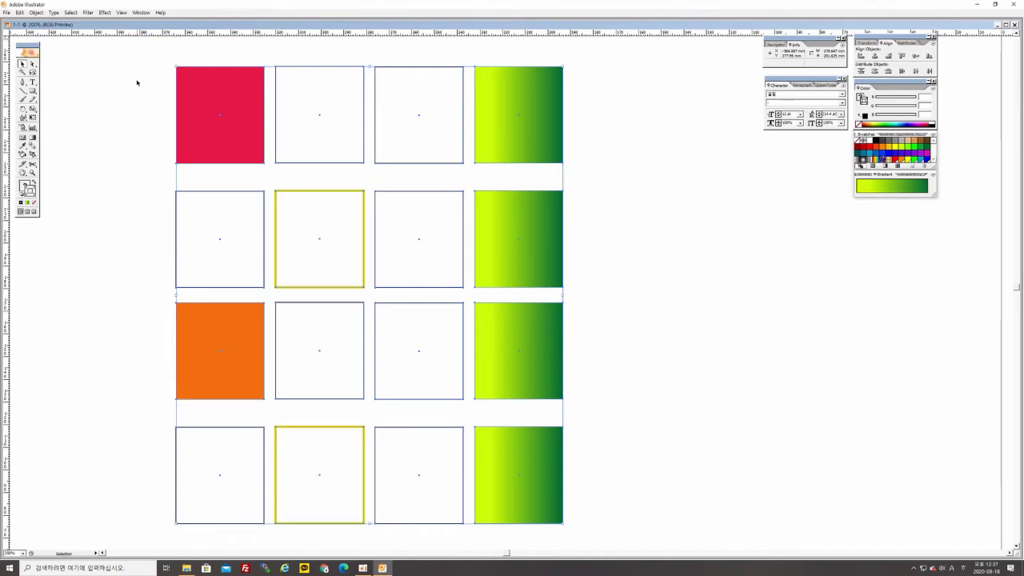
click(126, 105)
drag(136, 62, 696, 430)
click(56, 64)
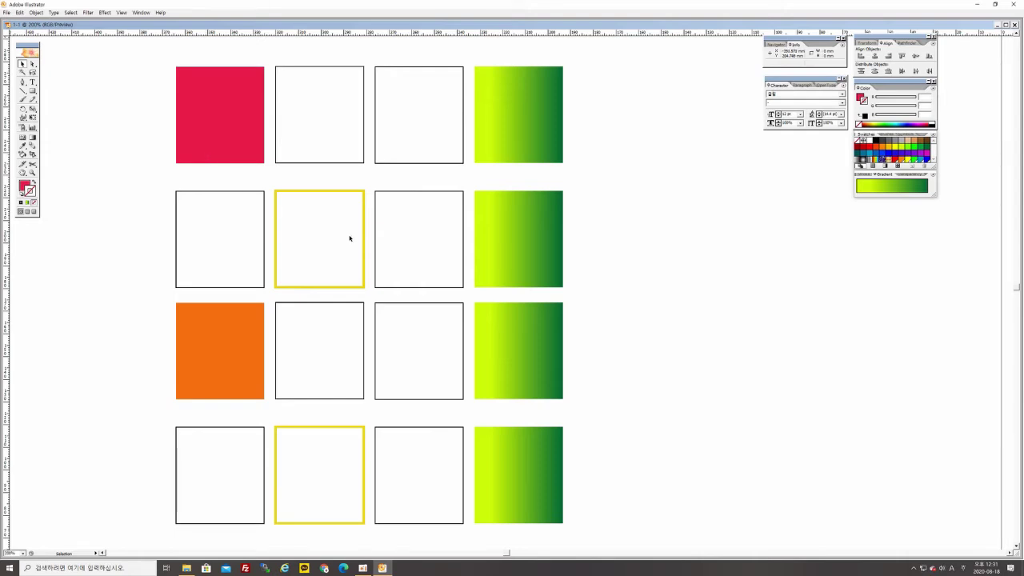
Select all sixteen squares, lock them, and test that they cannot be selected.
key(space)
drag(278, 261, 255, 260)
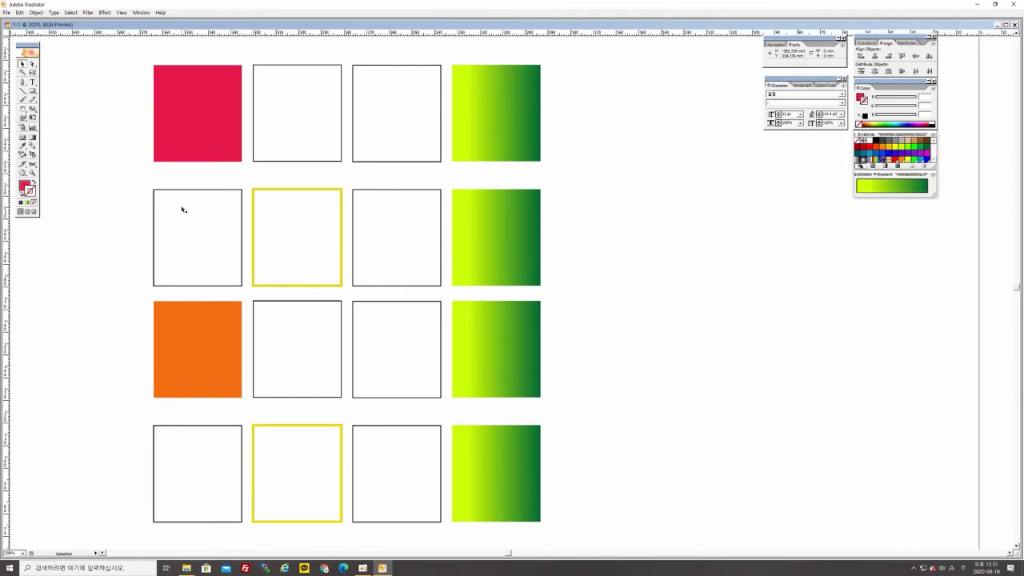
click(35, 13)
key(space)
click(21, 64)
drag(125, 60, 560, 531)
click(37, 13)
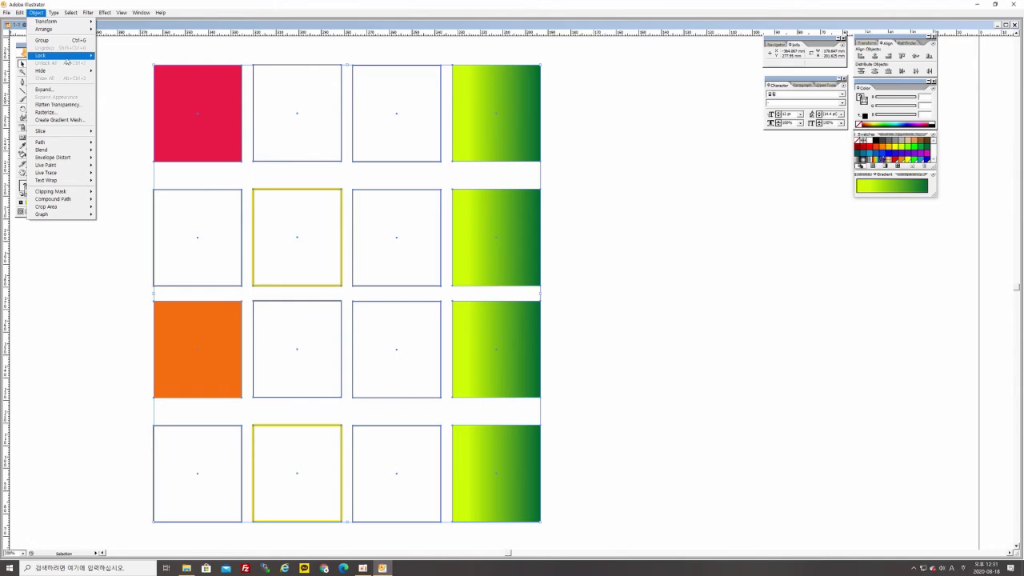
mouse_move(72, 58)
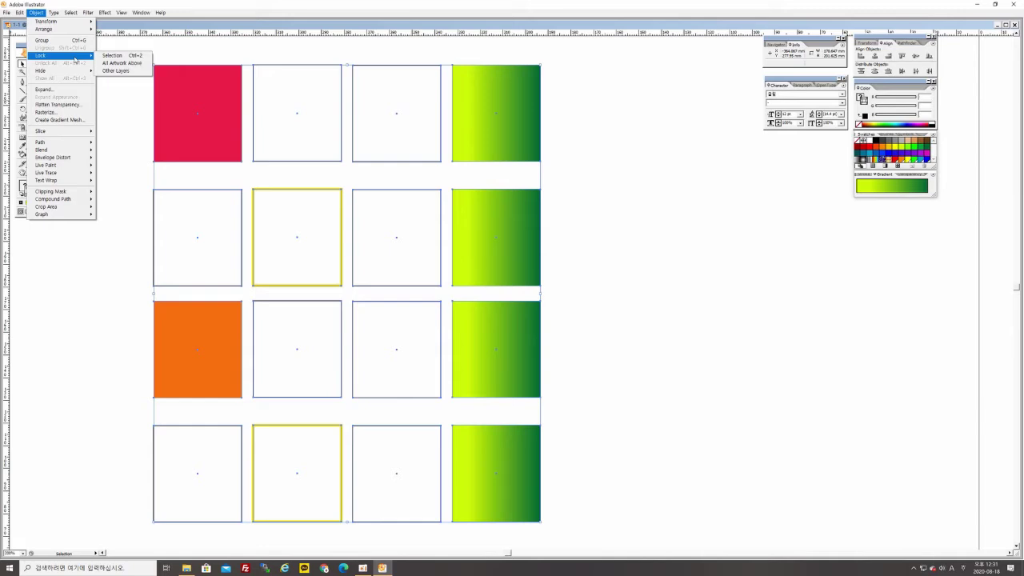
click(129, 56)
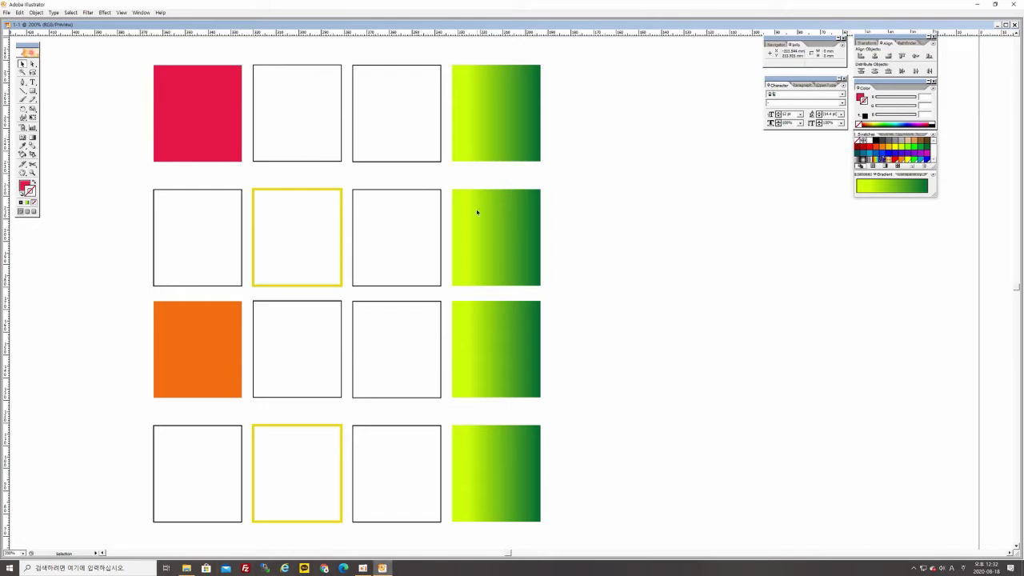
drag(136, 56, 553, 545)
Activate the Pen tool with no fill and a pure blue stroke (B 255).
click(23, 83)
key(ctrl)
click(26, 187)
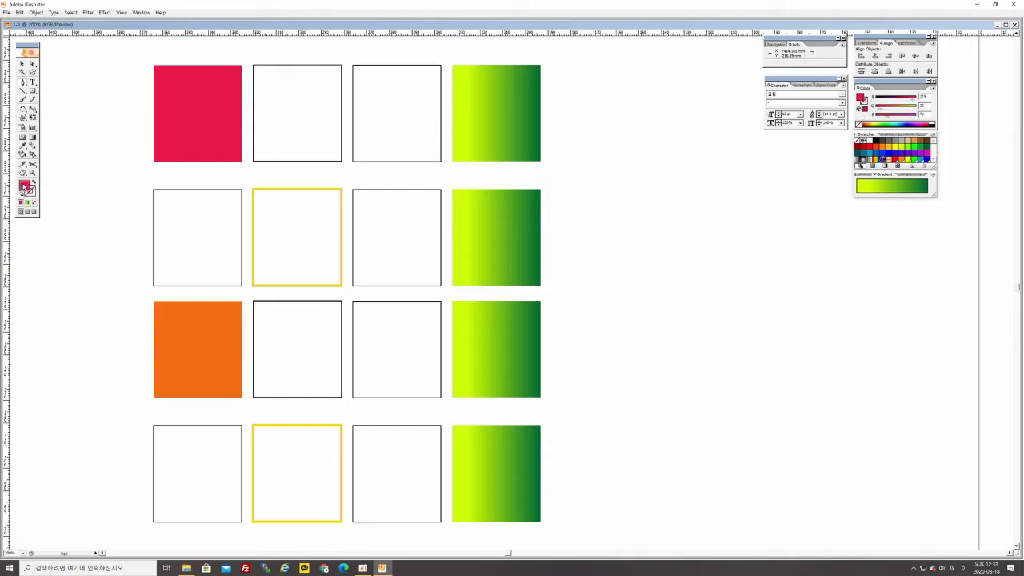
click(35, 202)
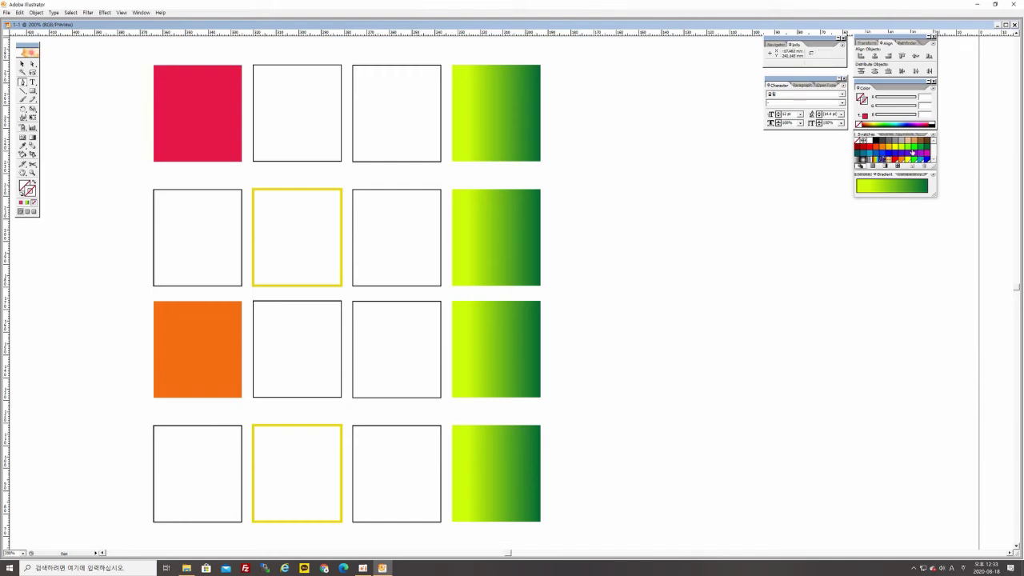
click(887, 155)
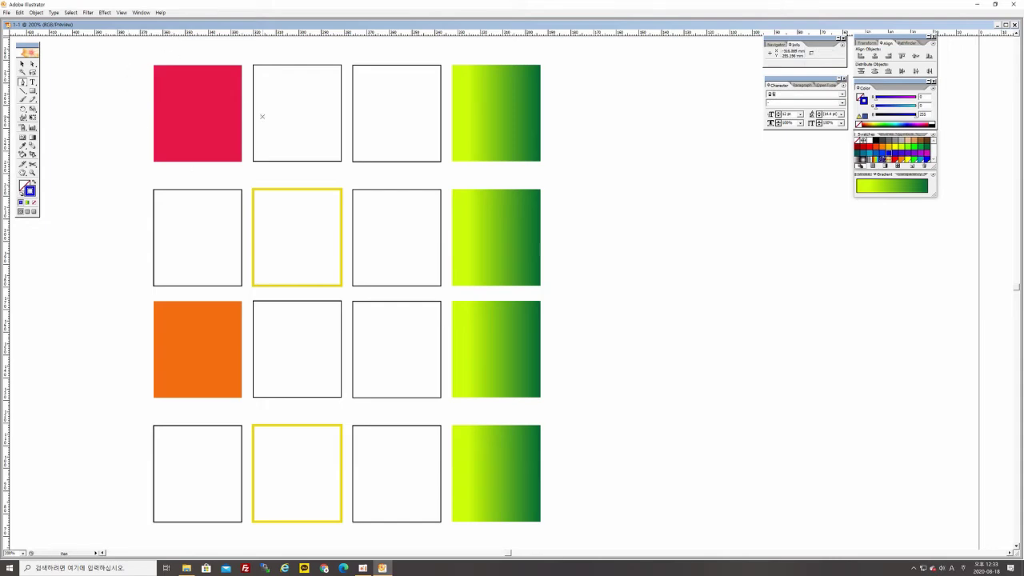
Start a Pen path at the red square's upper-left corner and draw a straight segment along its top edge.
key(ctrl+plus)
key(ctrl+plus)
drag(112, 134, 245, 227)
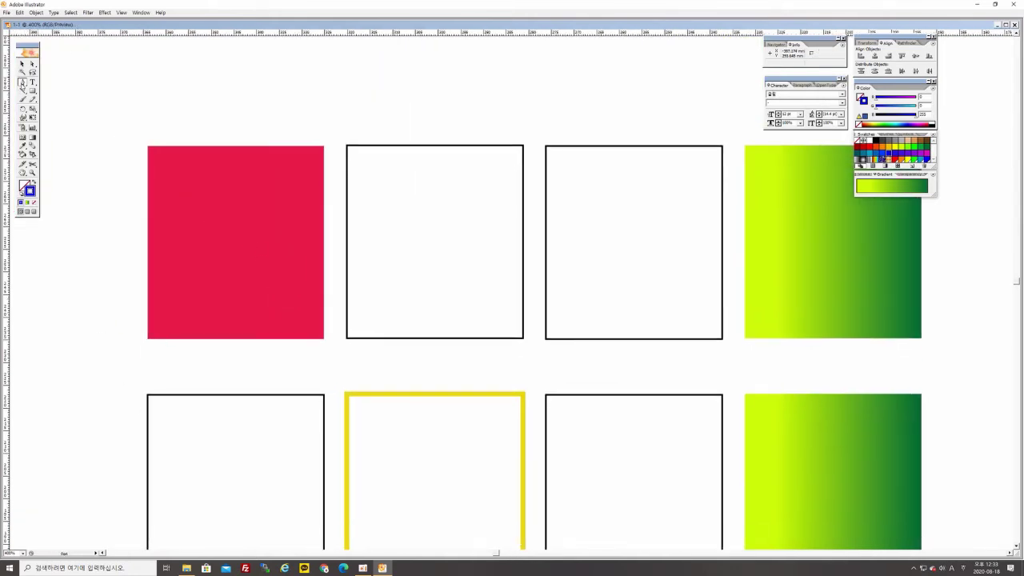
click(21, 83)
drag(147, 146, 324, 147)
drag(324, 147, 324, 146)
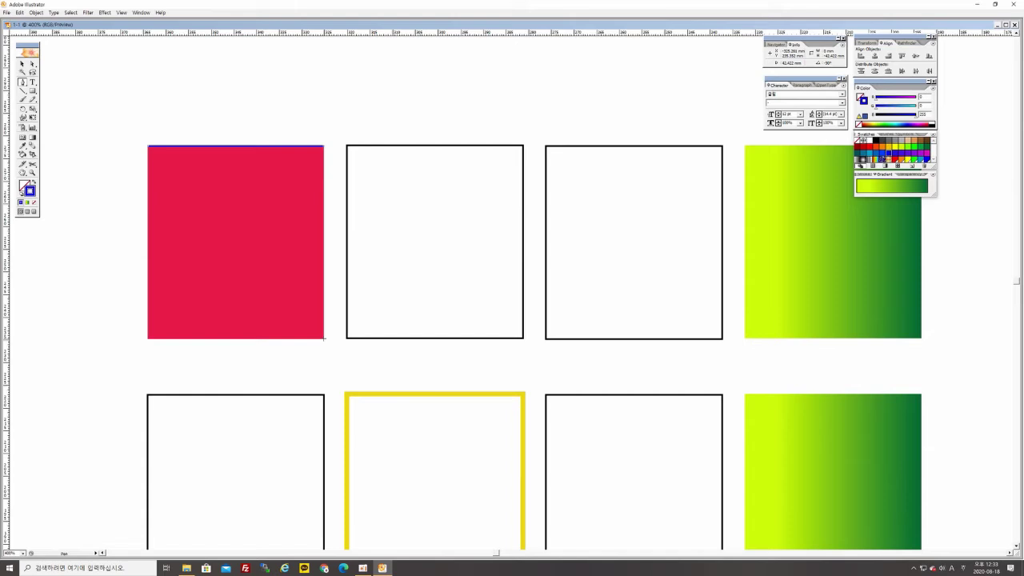
Try adding path points at the red square's lower-right and lower-left corners, and undo both points.
click(324, 339)
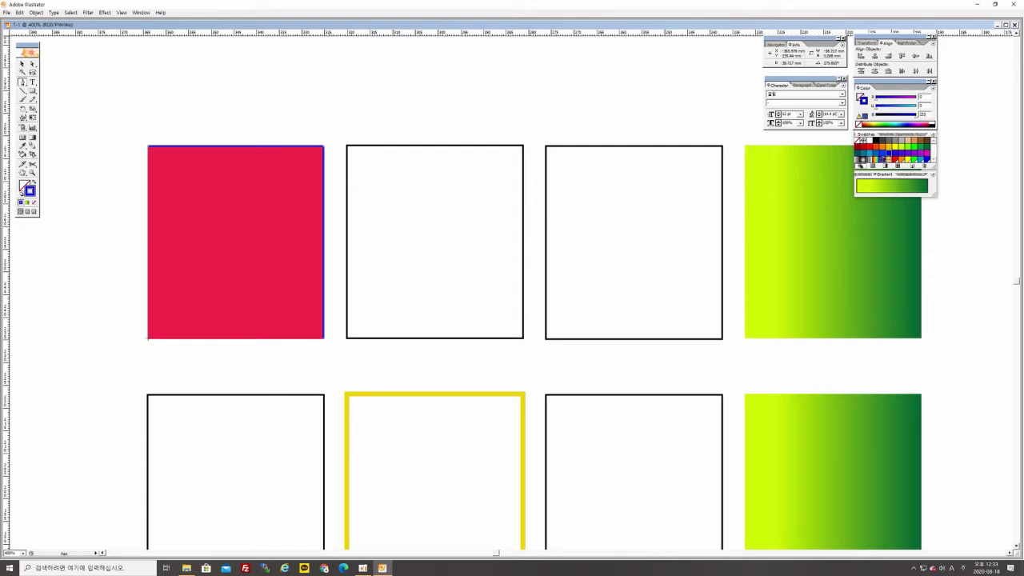
click(148, 339)
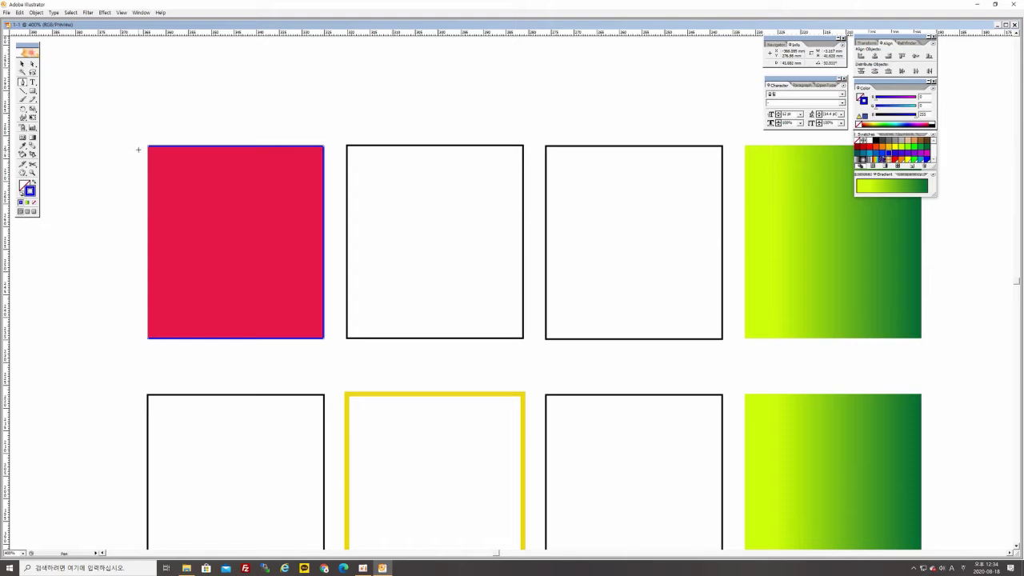
right_click(141, 151)
click(159, 154)
right_click(109, 133)
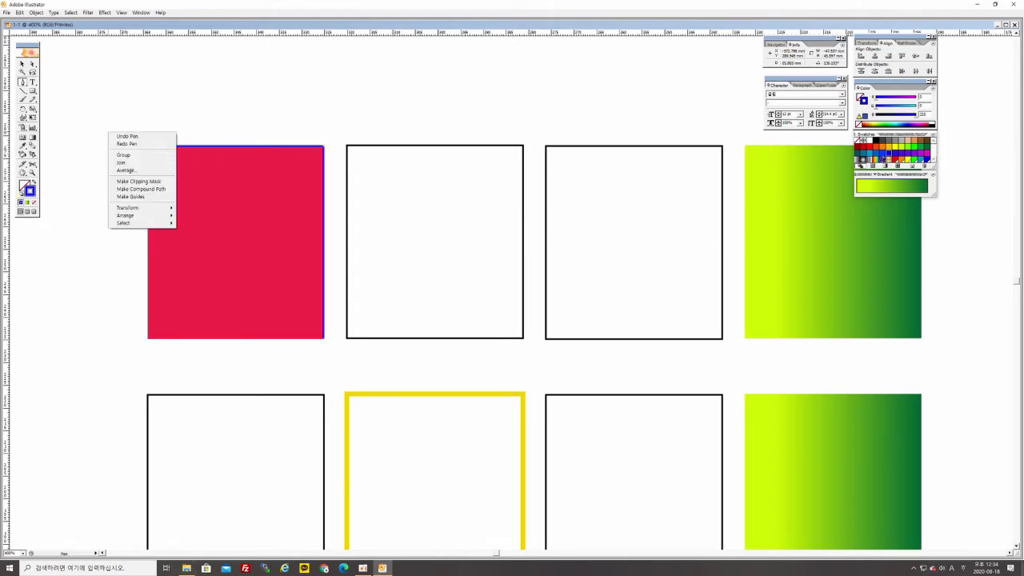
key(Escape)
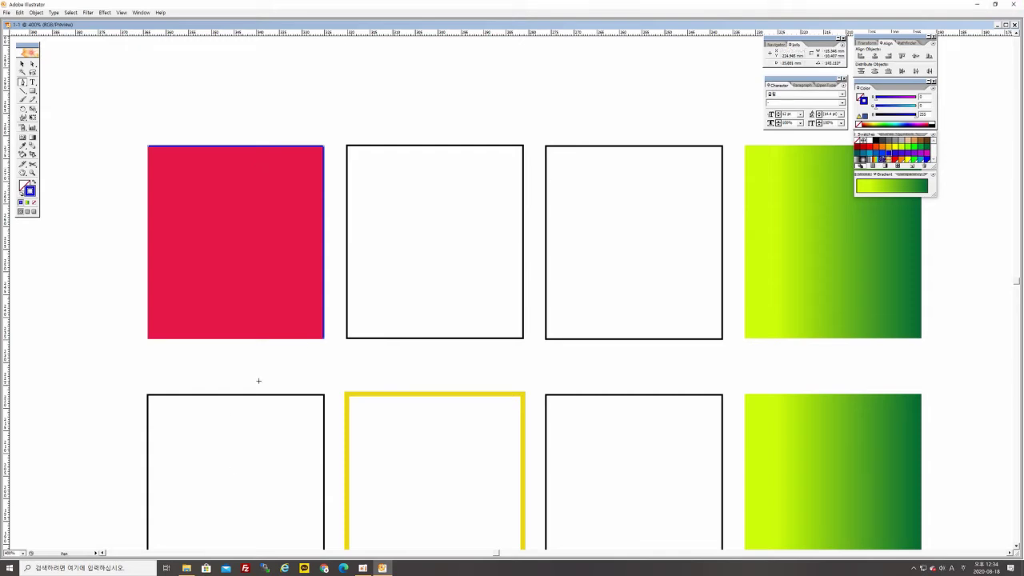
key(ctrl+z)
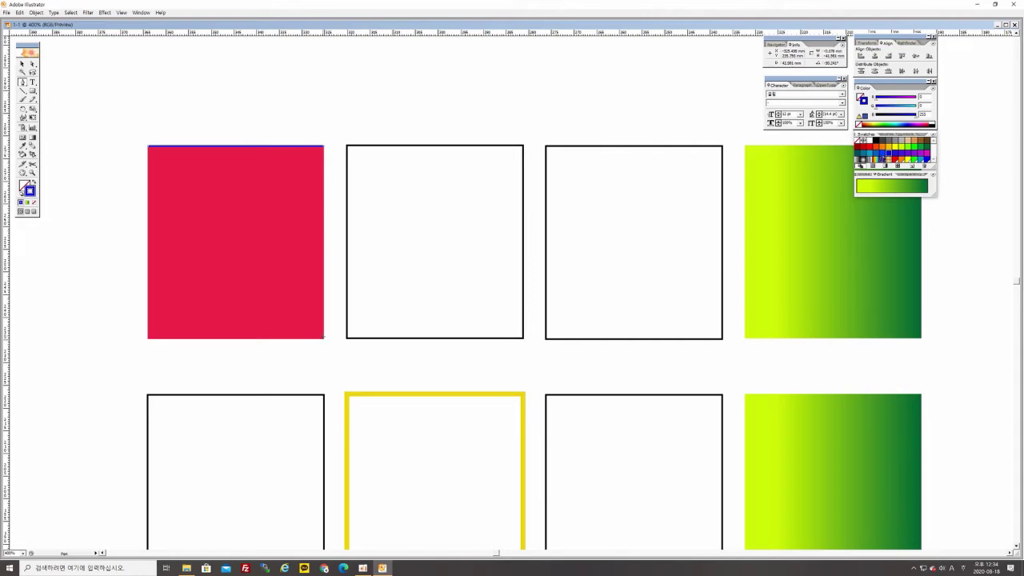
Trace the red square's right, bottom and left edges and close the path into an outline about 38.7 by 42.5 mm.
click(324, 338)
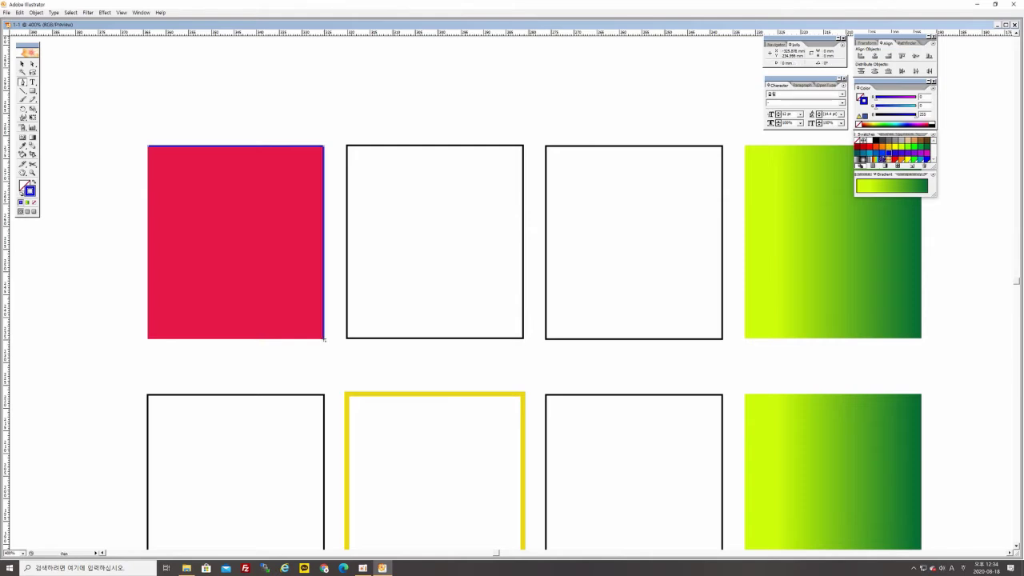
click(148, 338)
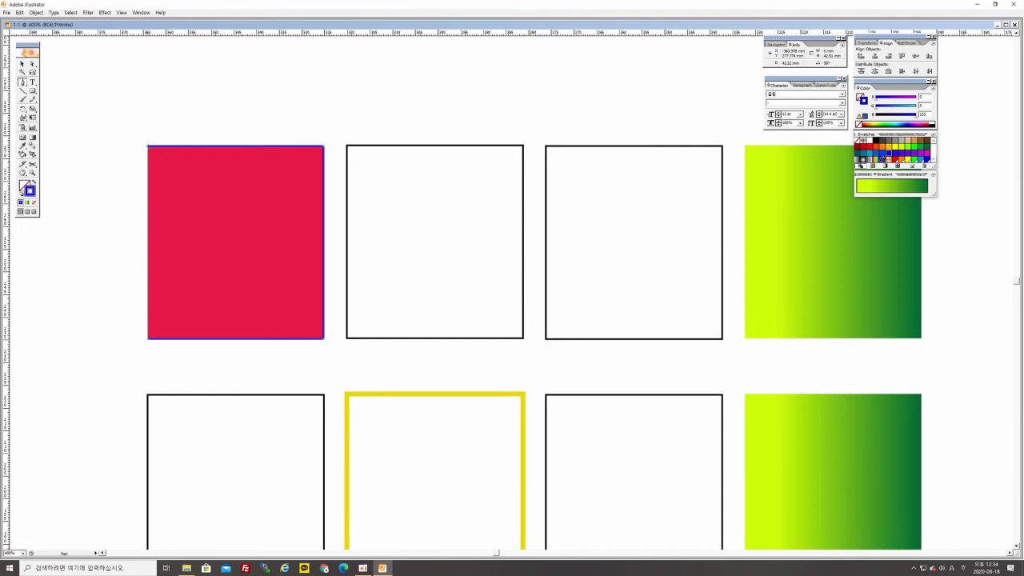
click(148, 146)
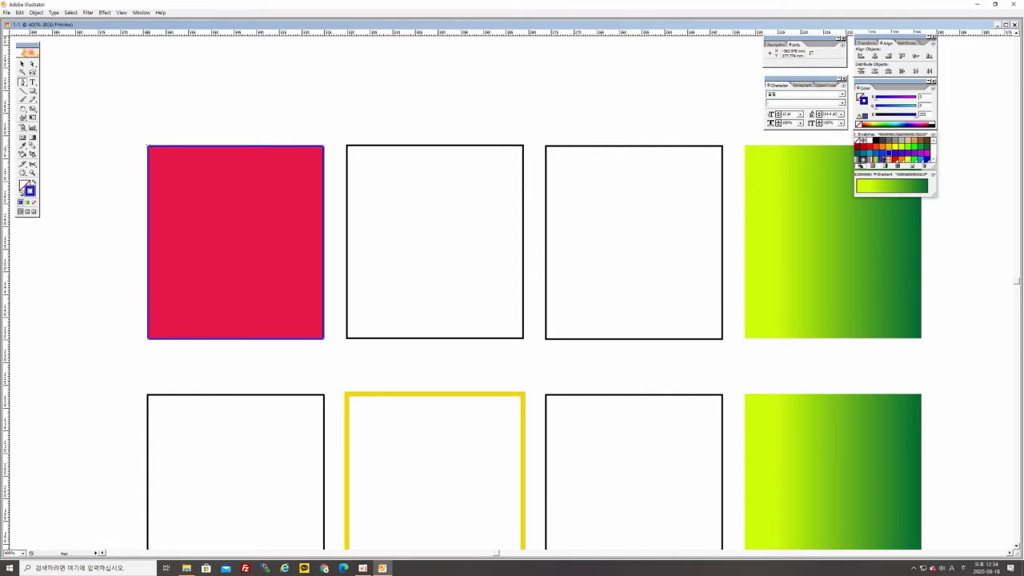
Move the traced blue outline off the red square so it overlaps the neighbouring black-outlined square.
click(21, 64)
click(234, 120)
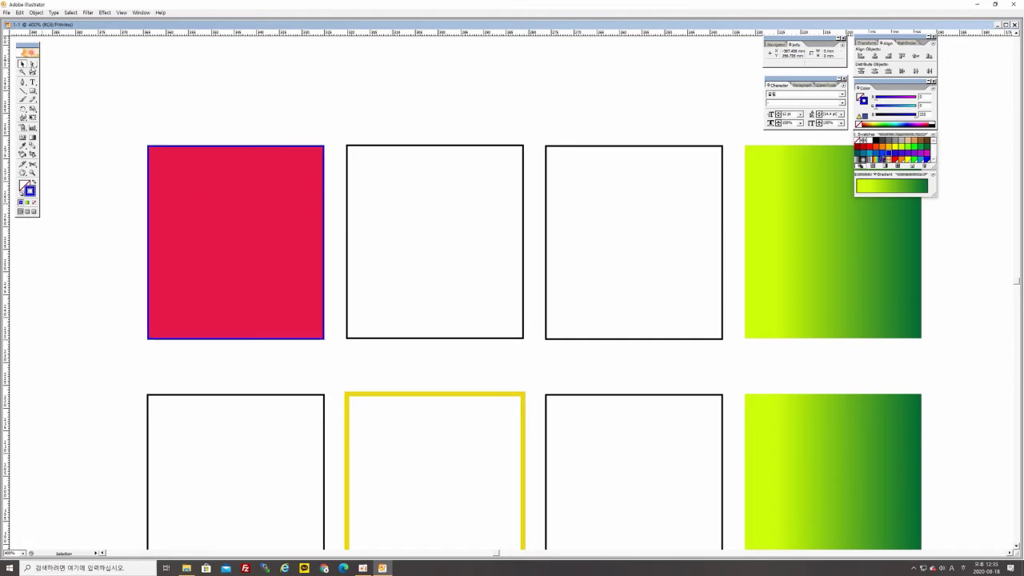
click(221, 147)
drag(220, 147, 402, 98)
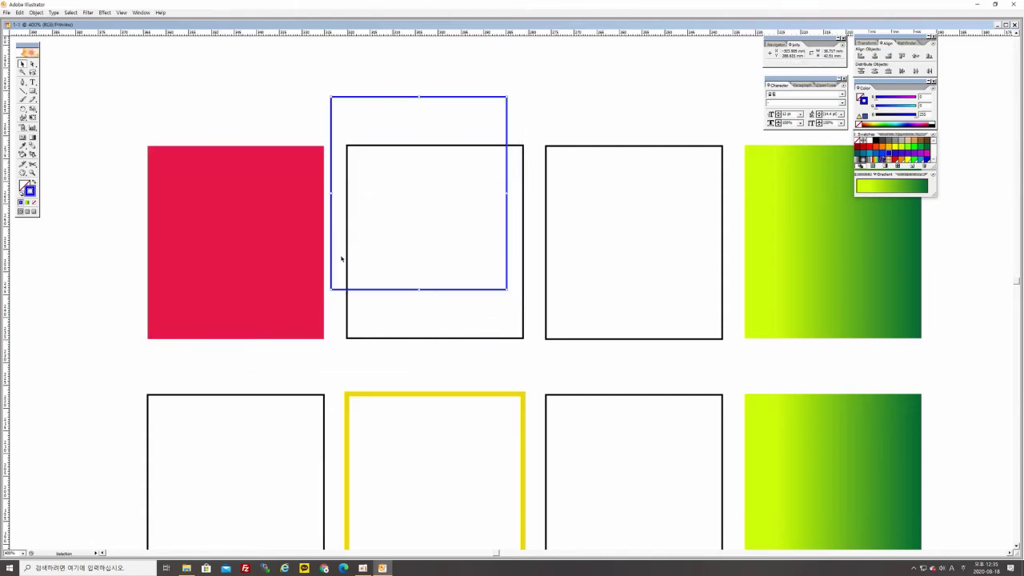
click(101, 194)
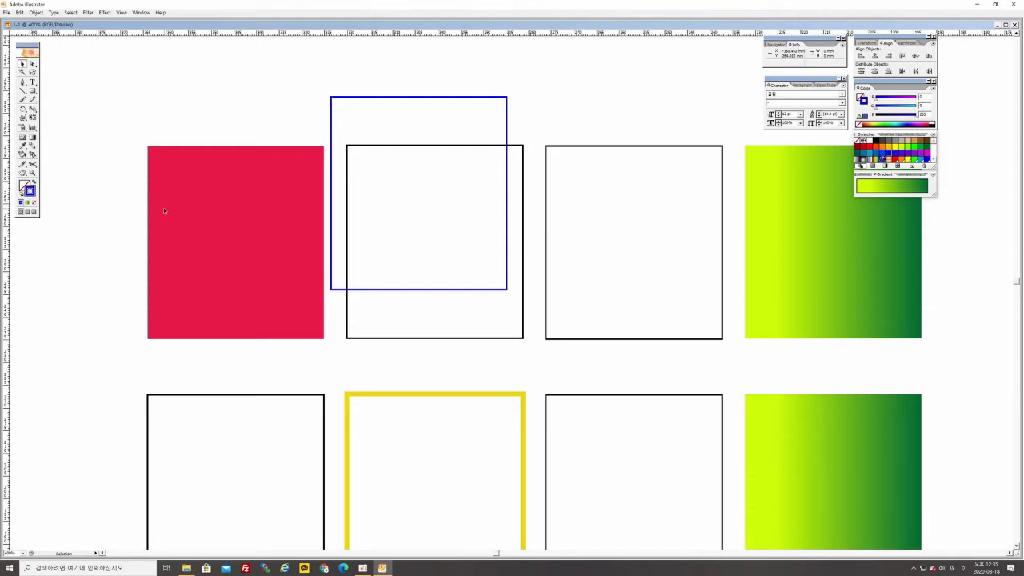
click(36, 12)
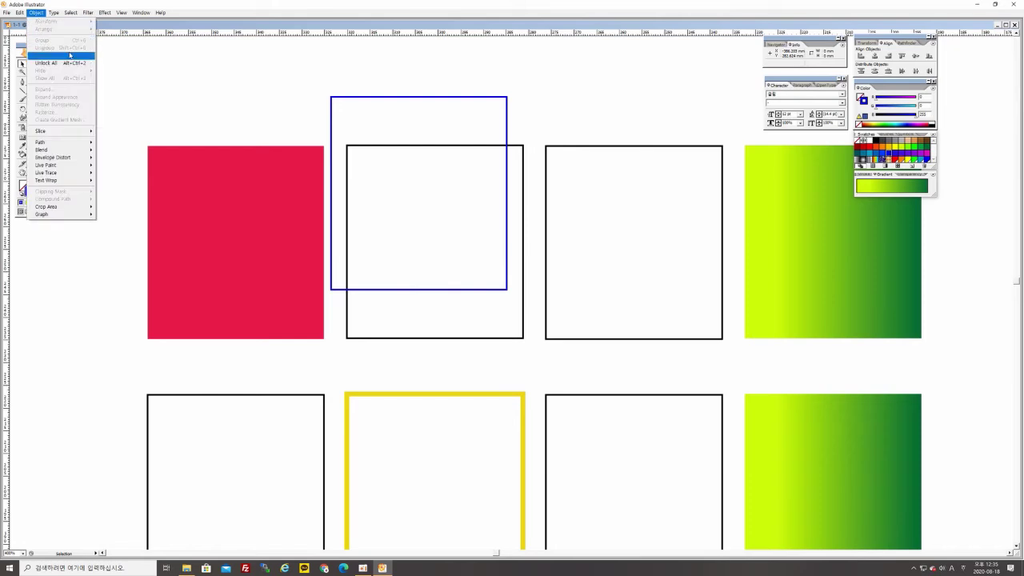
click(206, 90)
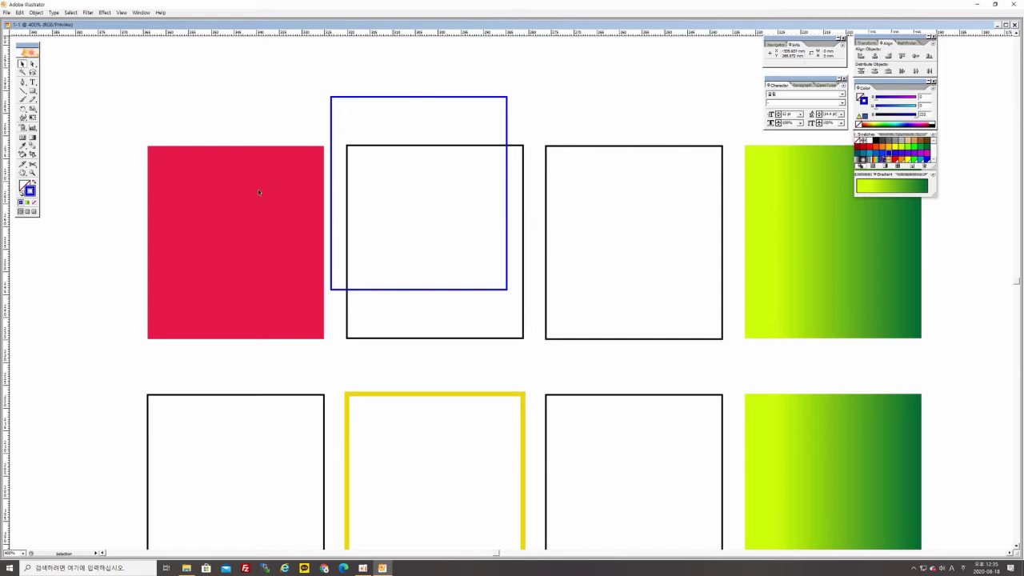
Shift the traced outline slightly down and left and replace its blue stroke with a blue fill.
mouse_move(395, 98)
mouse_down()
mouse_move(250, 103)
mouse_move(213, 148)
mouse_move(392, 105)
mouse_up()
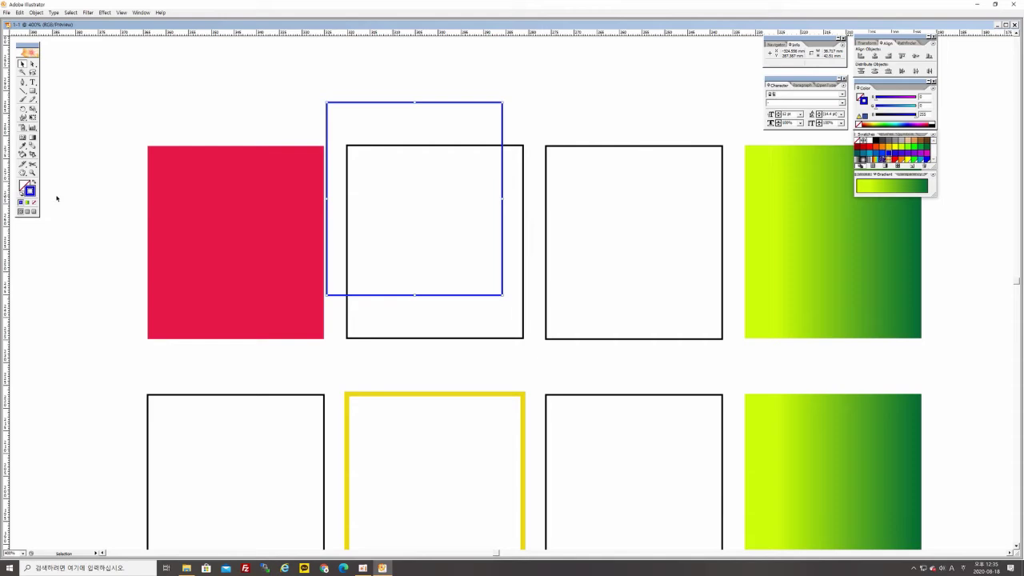
click(34, 204)
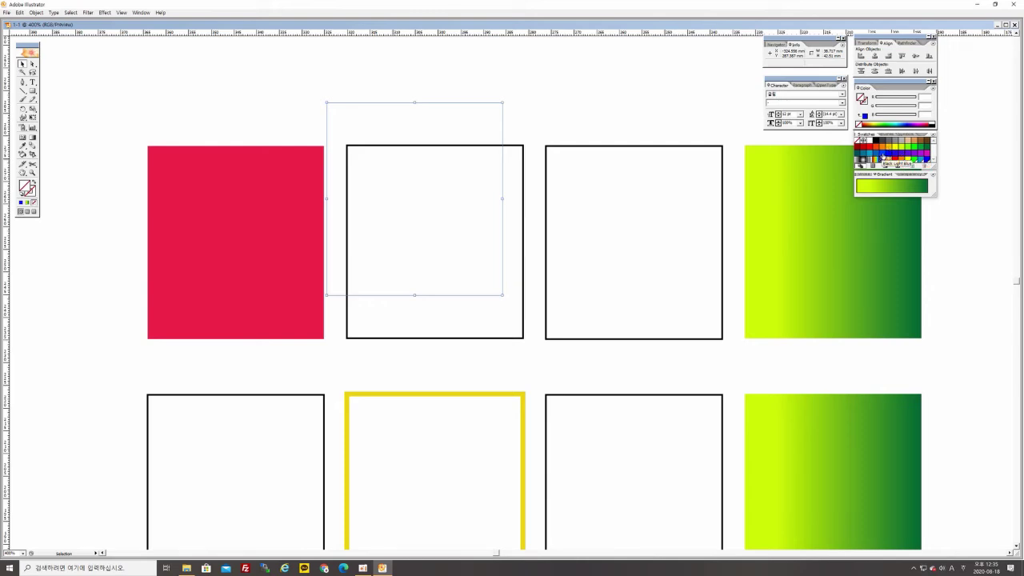
click(882, 156)
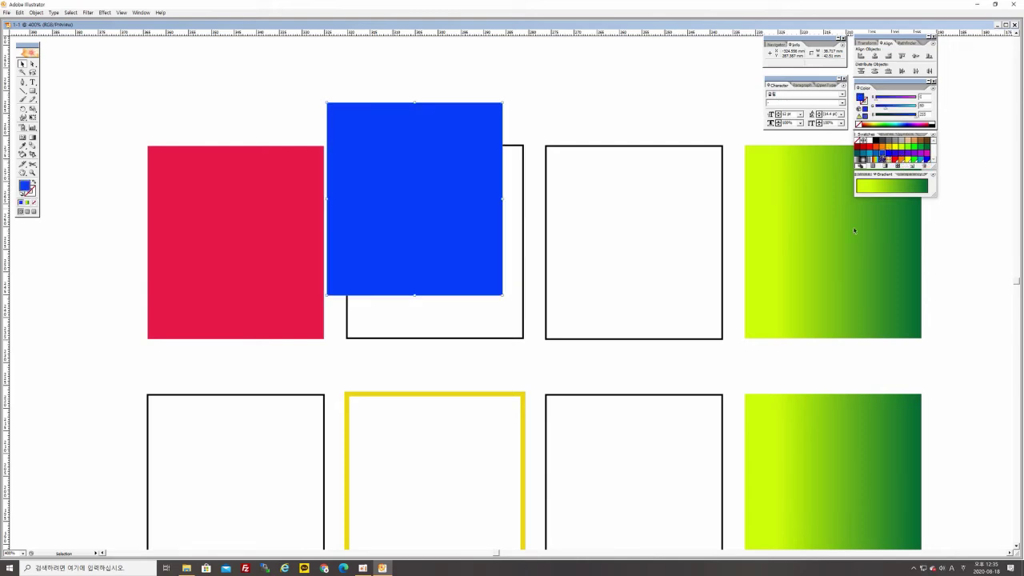
click(162, 64)
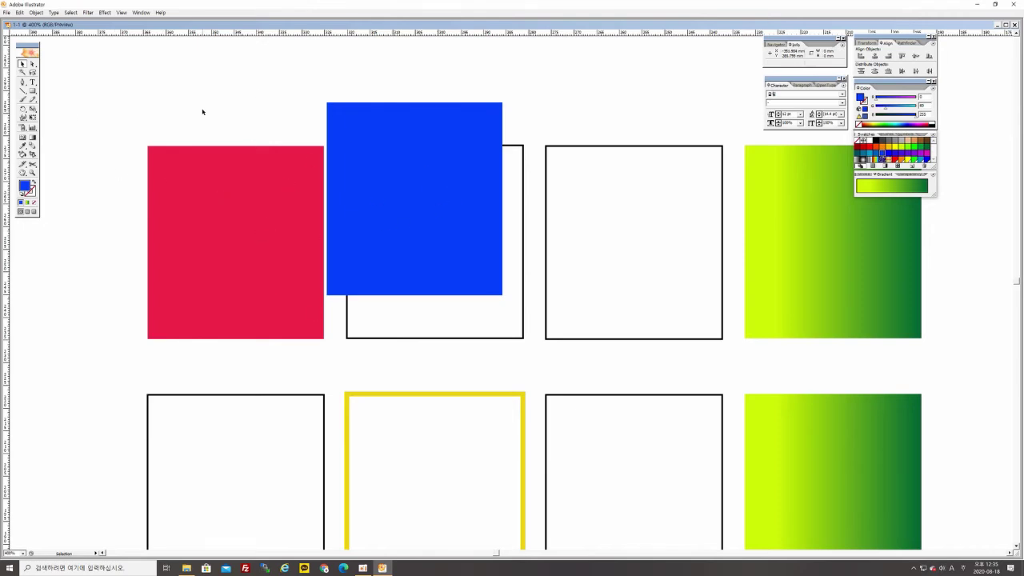
click(396, 144)
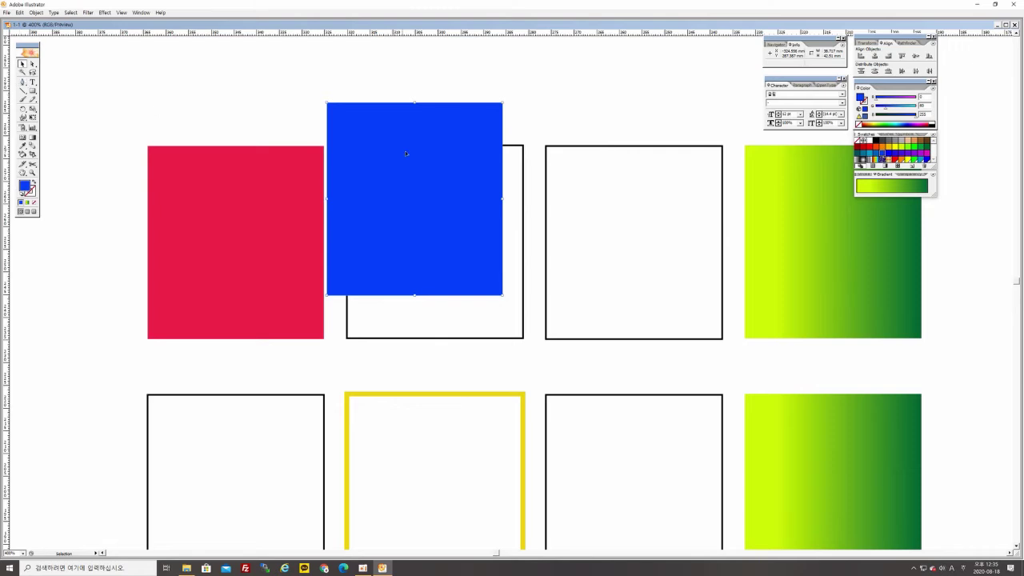
click(258, 122)
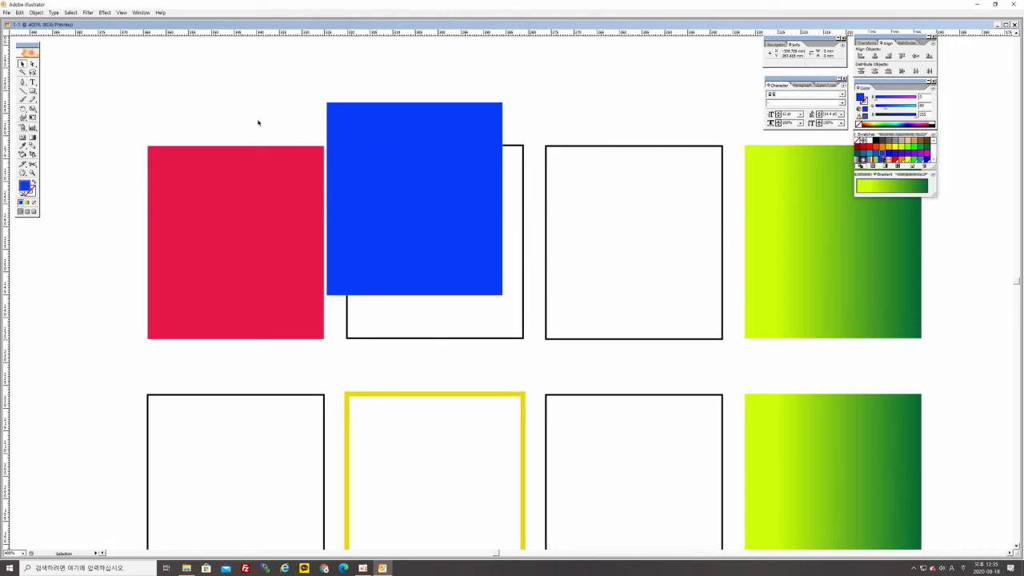
click(36, 12)
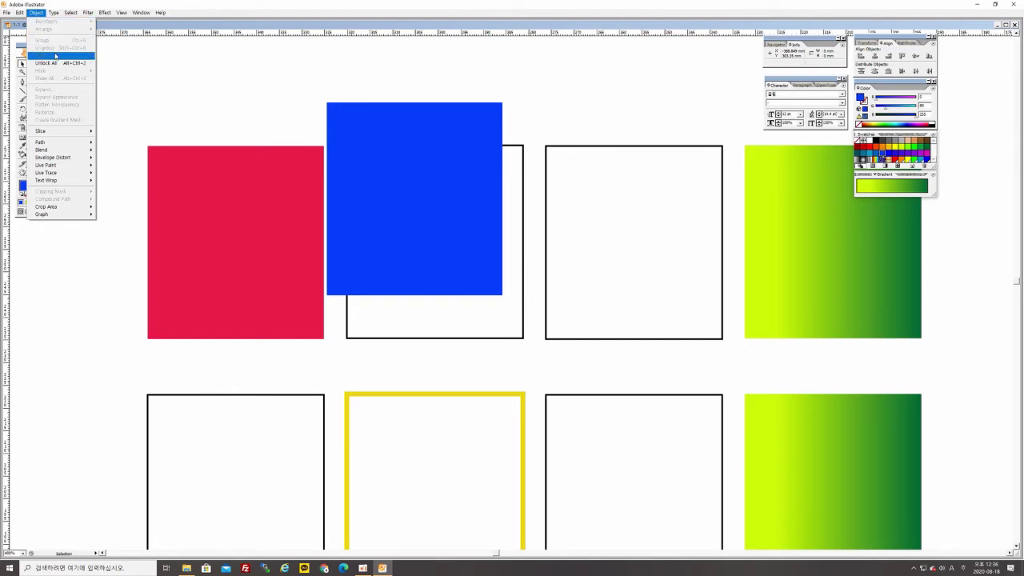
click(224, 126)
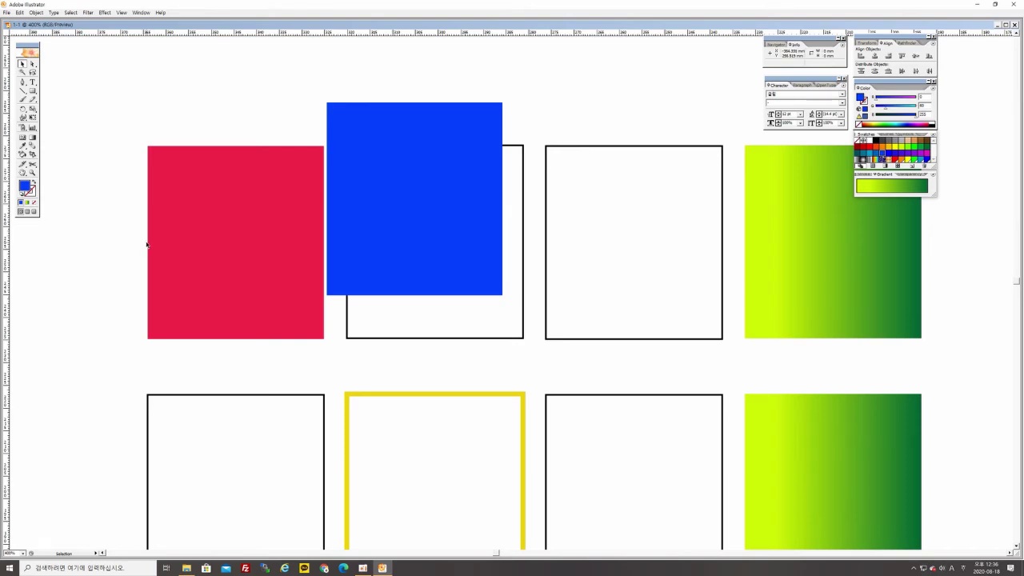
Move the blue square out of the grid into the empty area left of the example squares.
drag(384, 229, 372, 237)
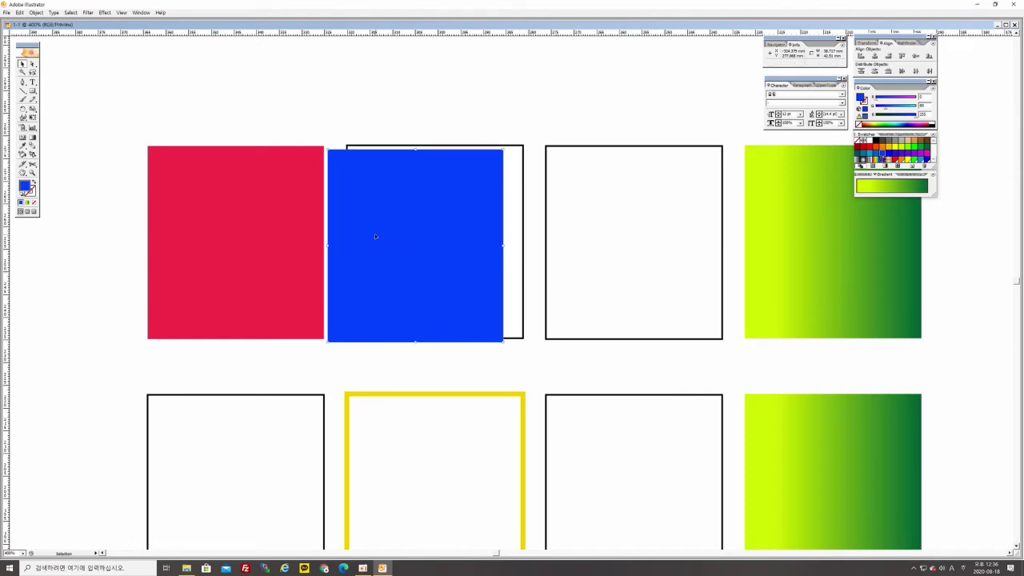
key(ctrl+minus)
key(ctrl+minus)
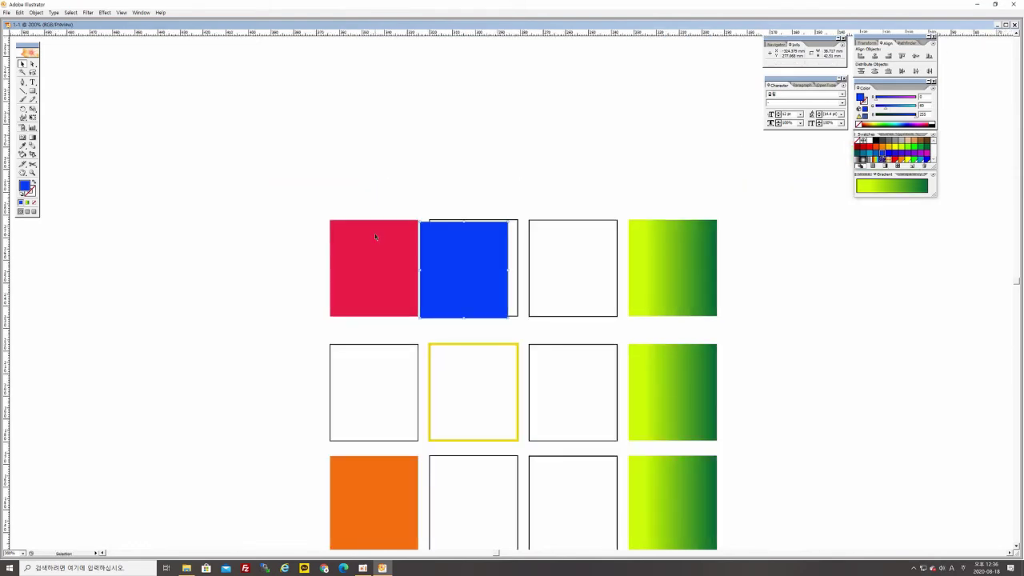
drag(521, 365, 516, 344)
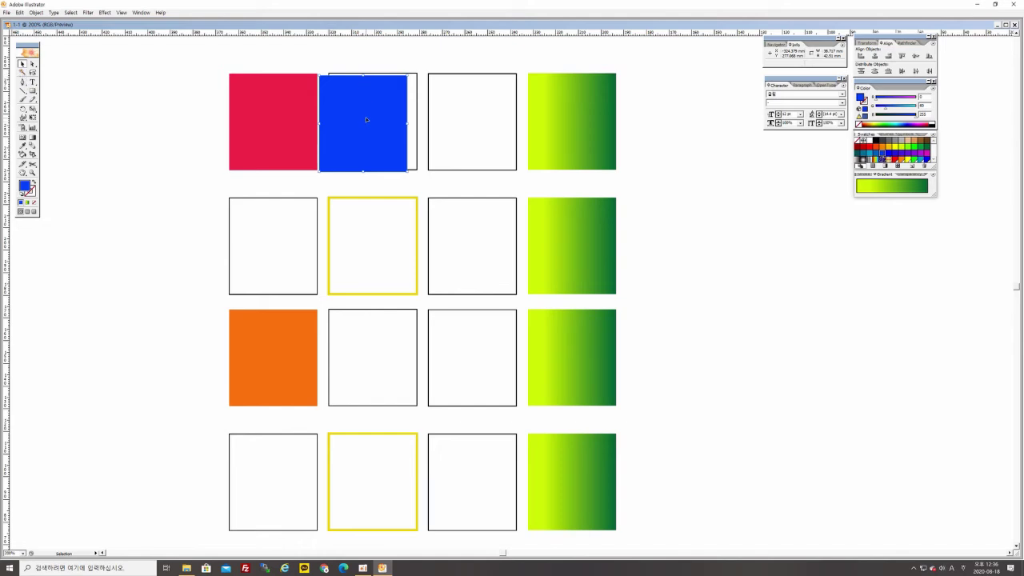
drag(364, 119, 131, 220)
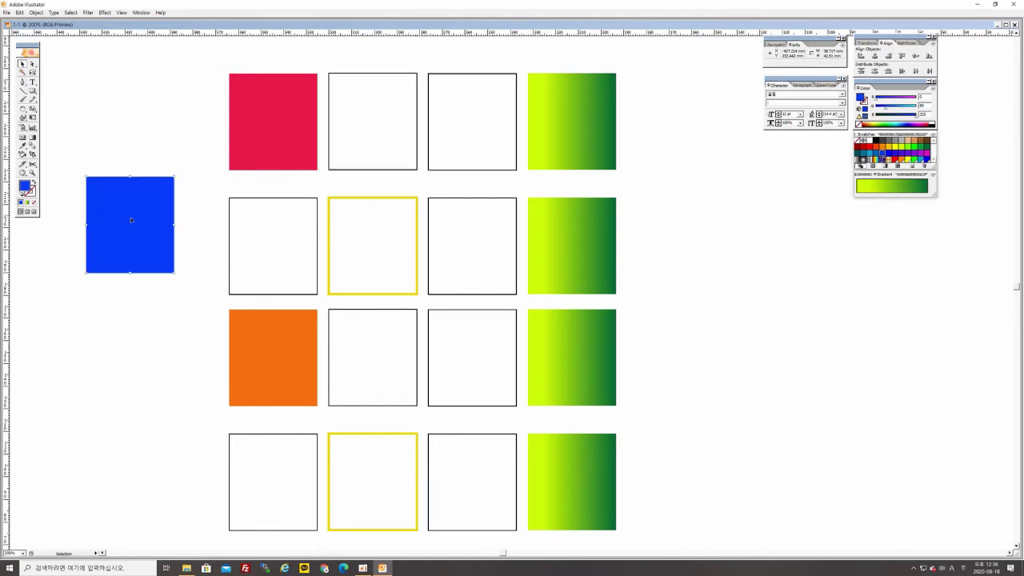
click(178, 331)
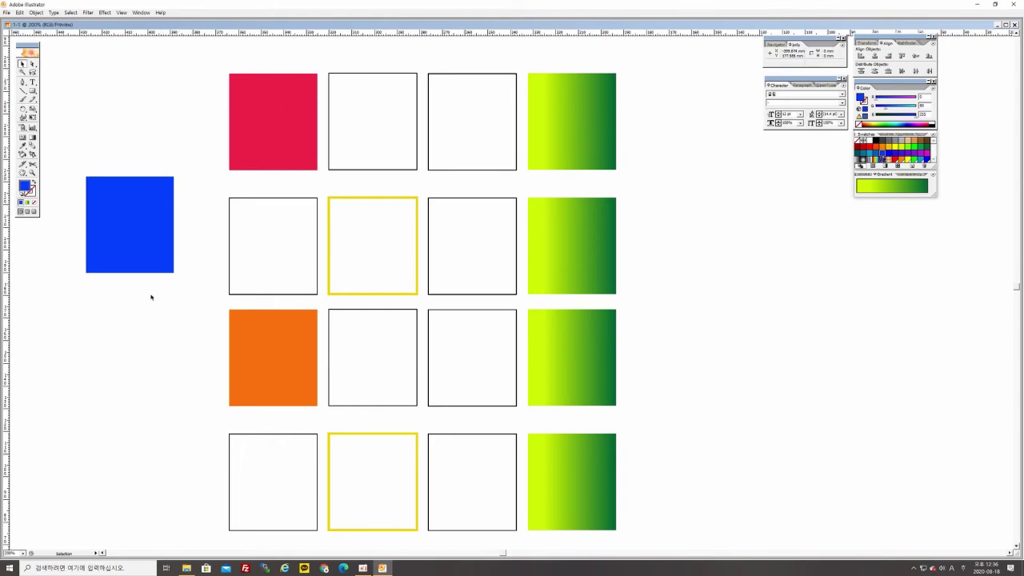
Unlock all the locked example squares and clear the selection.
click(37, 12)
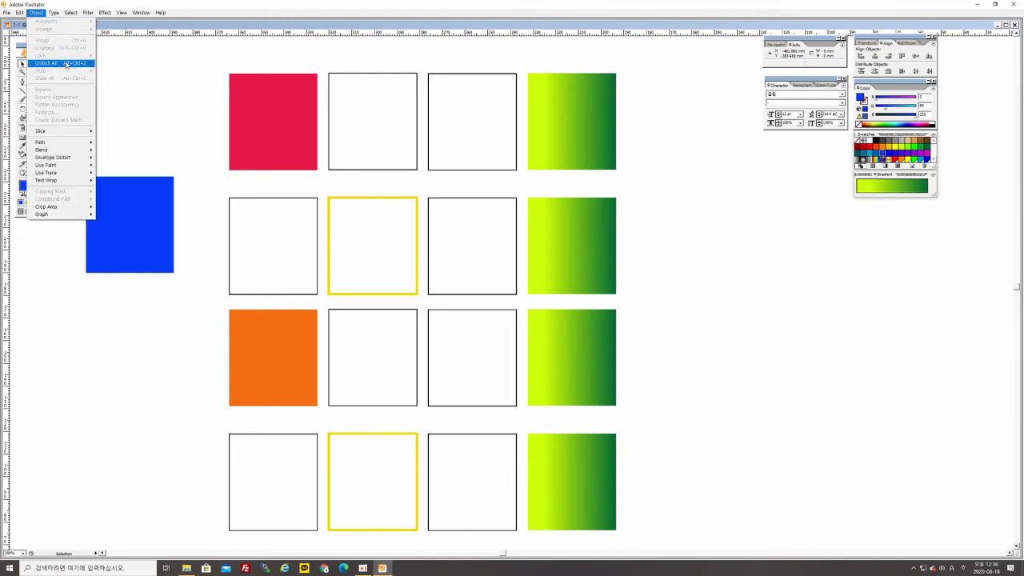
click(66, 64)
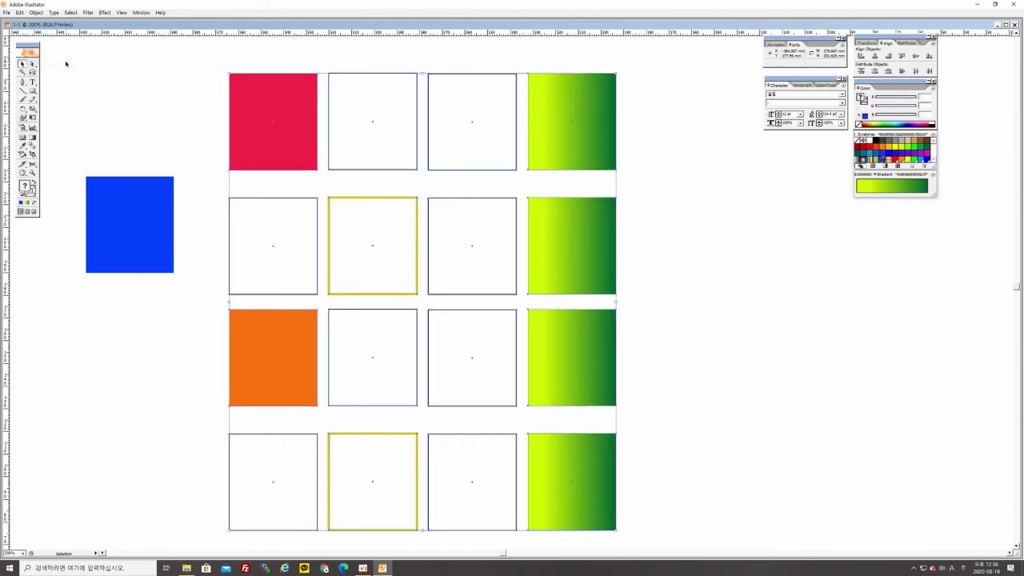
click(184, 130)
Try moving the unlocked red square and the black-outlined square beside it out of their grid positions.
click(276, 121)
drag(276, 121, 202, 134)
drag(331, 169, 295, 220)
click(313, 180)
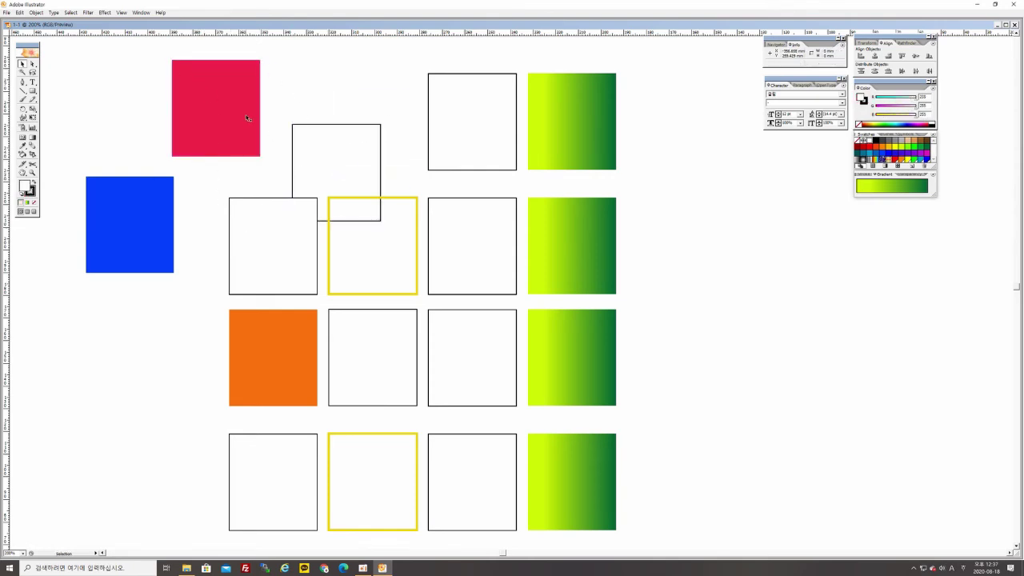
Undo the moves of the red and black-outlined squares.
key(ctrl+z)
key(ctrl+z)
key(ctrl+z)
key(ctrl+z)
key(ctrl+z)
key(ctrl+z)
key(ctrl+z)
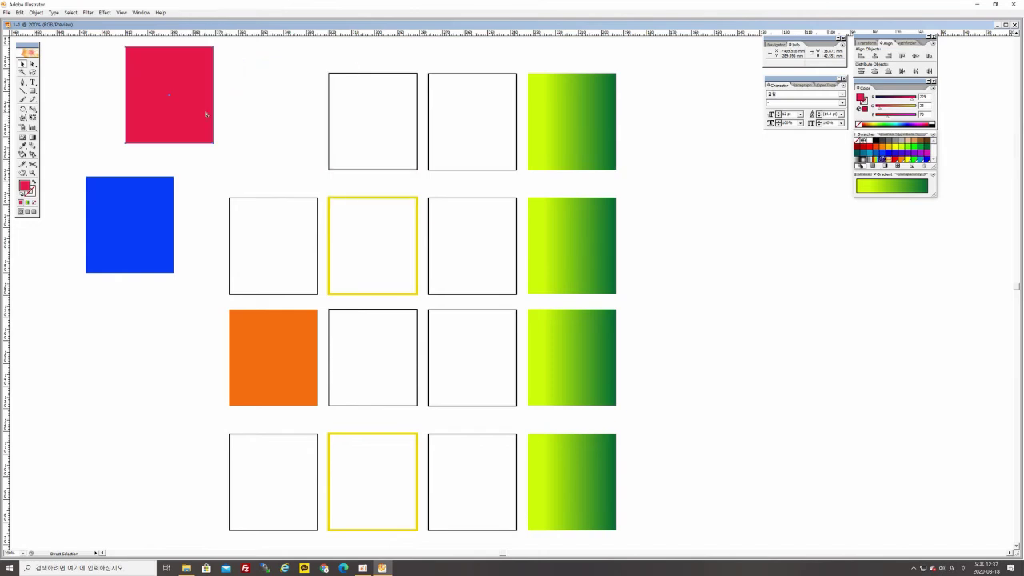
key(ctrl+z)
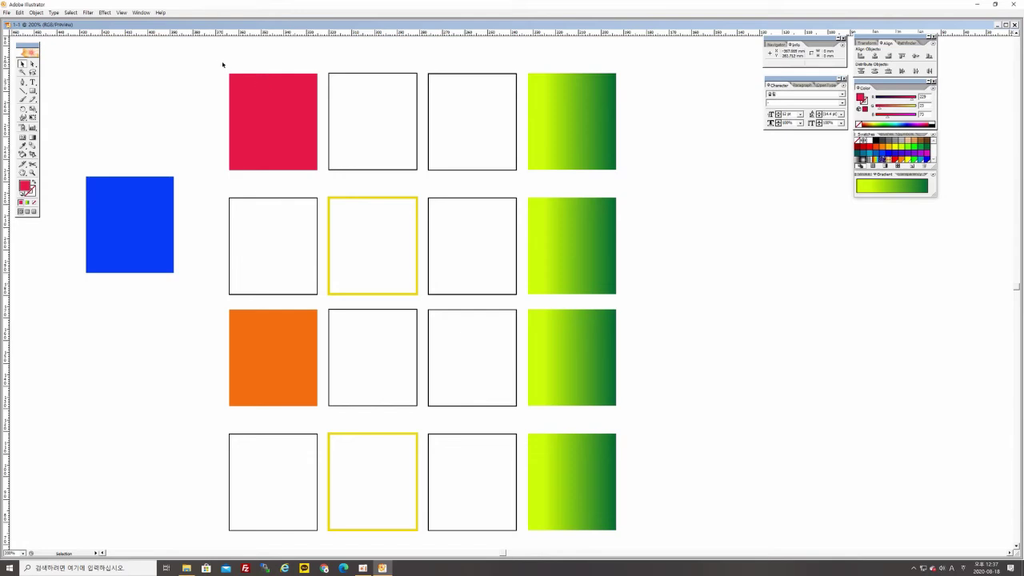
Select the whole grid of example squares without the blue square and delete it.
drag(222, 65, 642, 537)
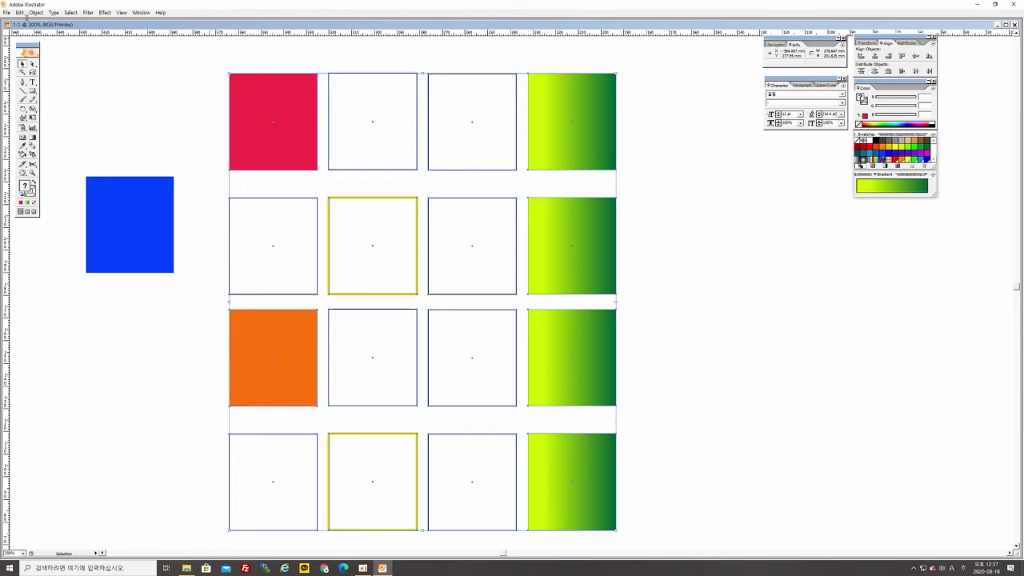
click(19, 13)
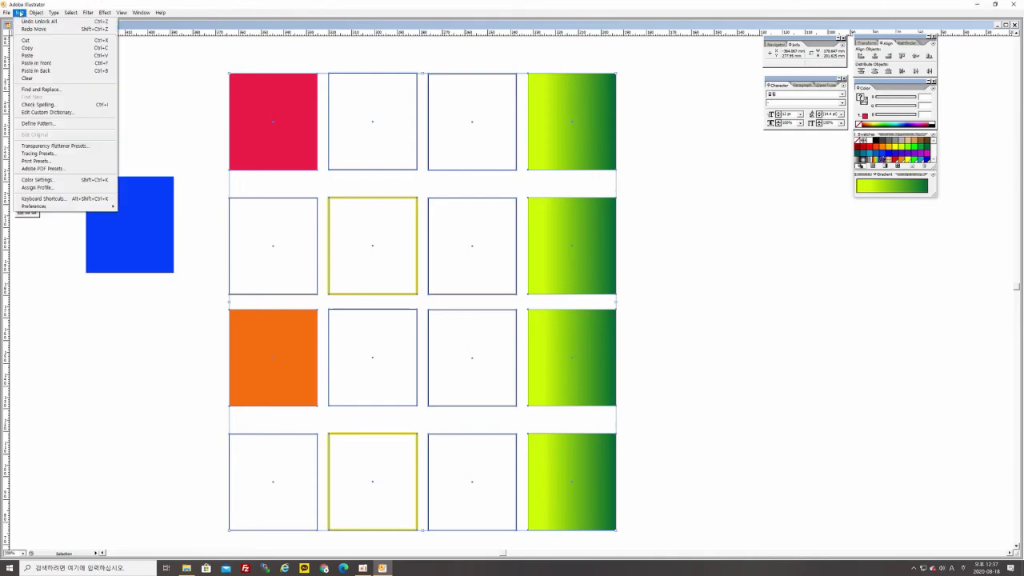
click(43, 79)
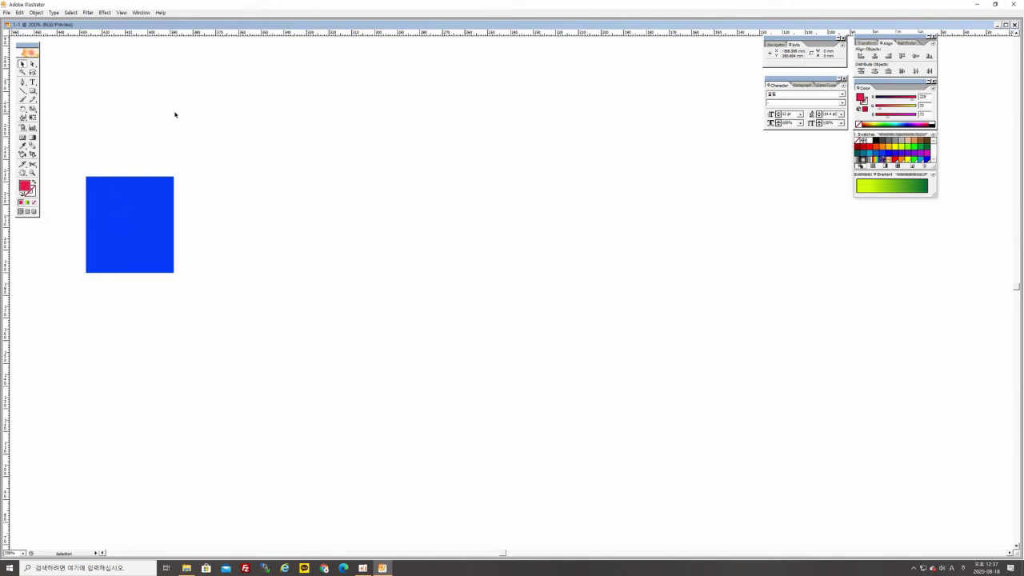
click(36, 12)
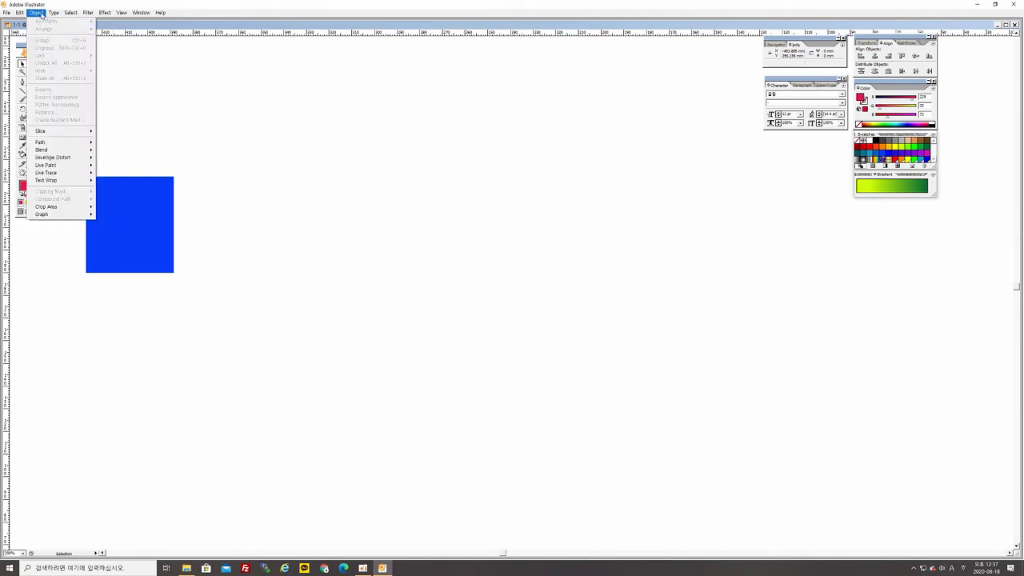
click(308, 152)
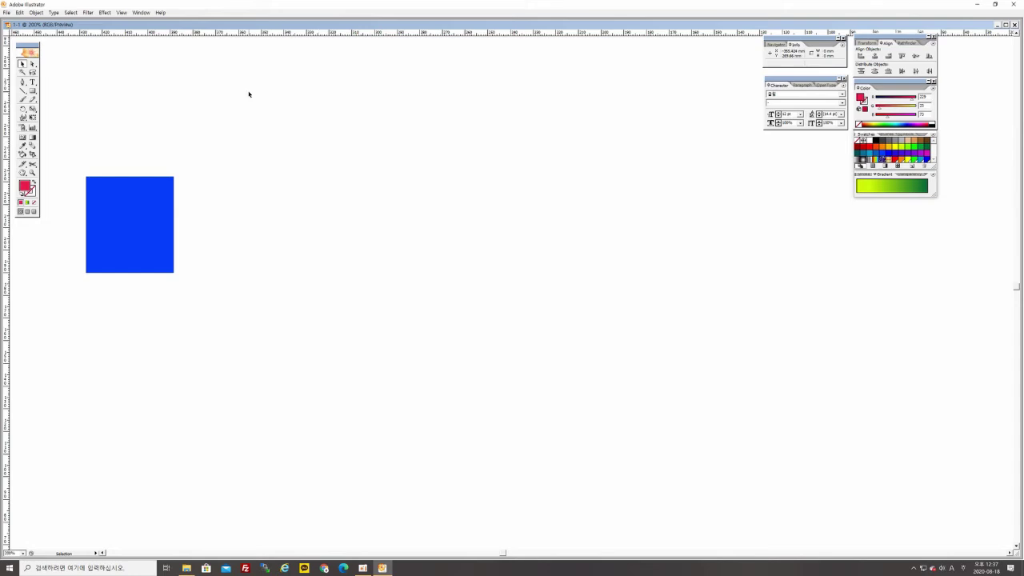
Move the blue square to the upper-left part of the emptied canvas and deselect it.
drag(133, 227, 289, 155)
drag(289, 154, 178, 134)
click(360, 123)
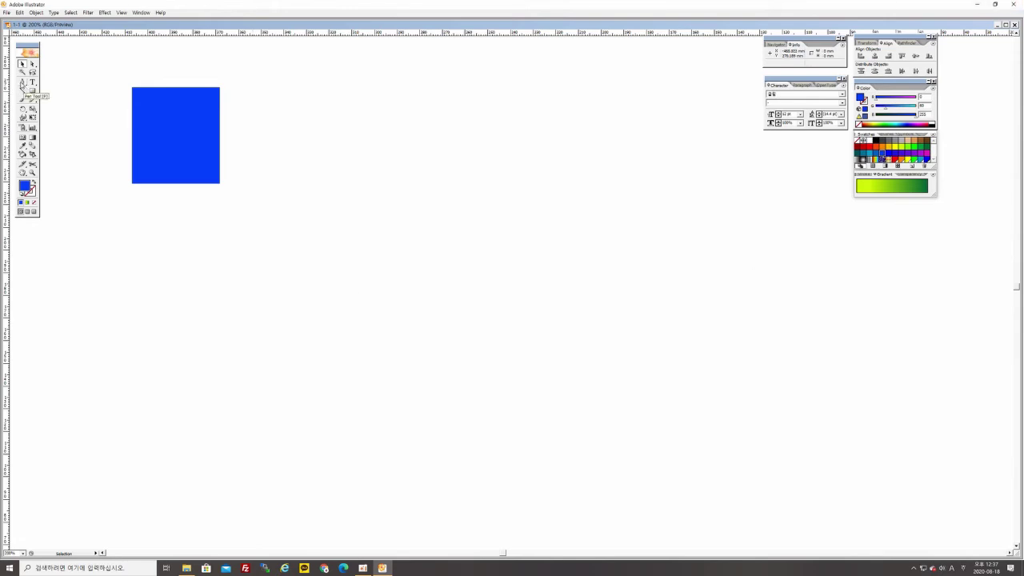
Draw an open Pen path right of the blue square, with a long horizontal segment followed by four shorter zigzag segments.
click(22, 83)
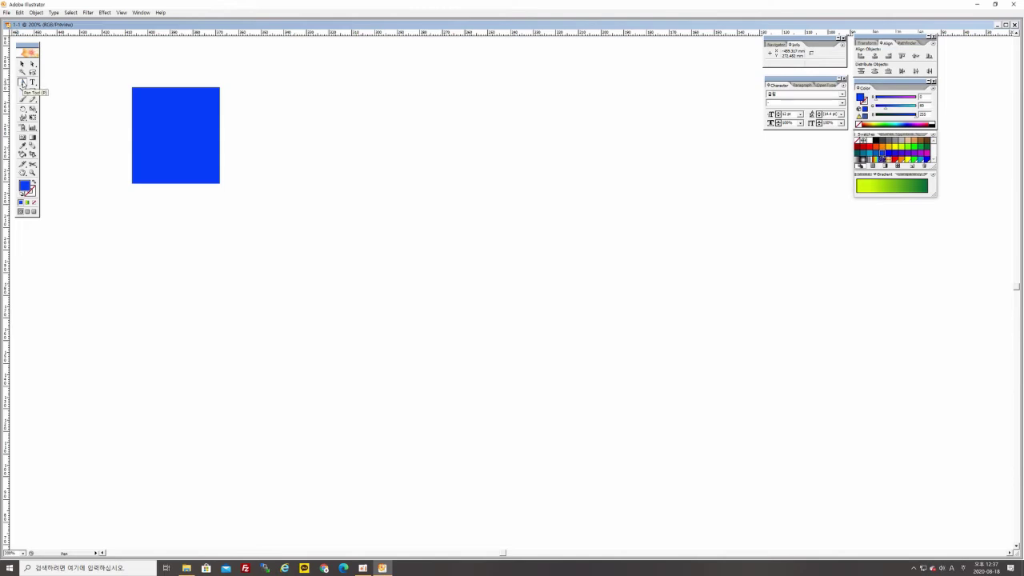
click(271, 135)
click(453, 136)
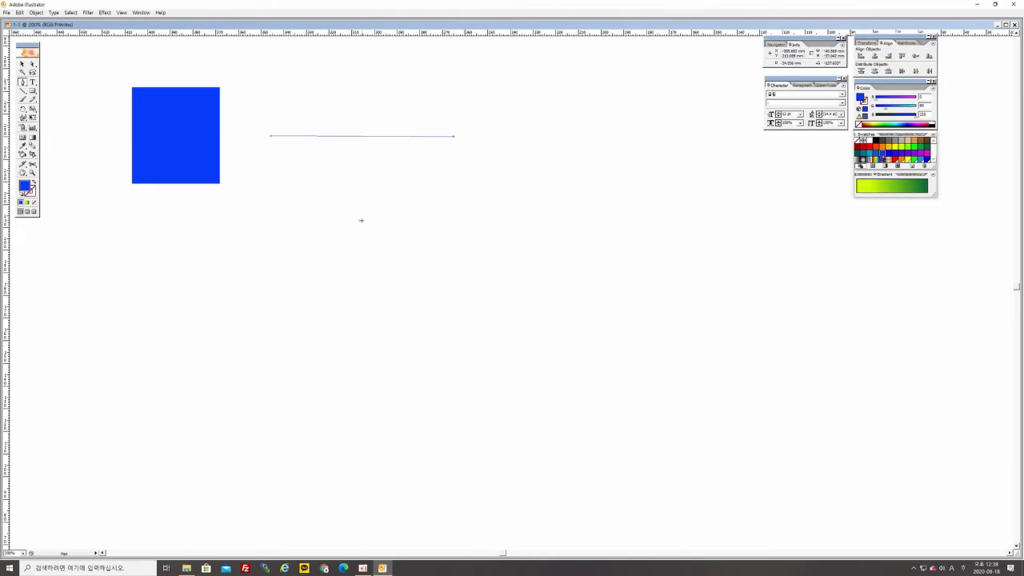
click(494, 158)
click(512, 127)
click(549, 138)
click(571, 163)
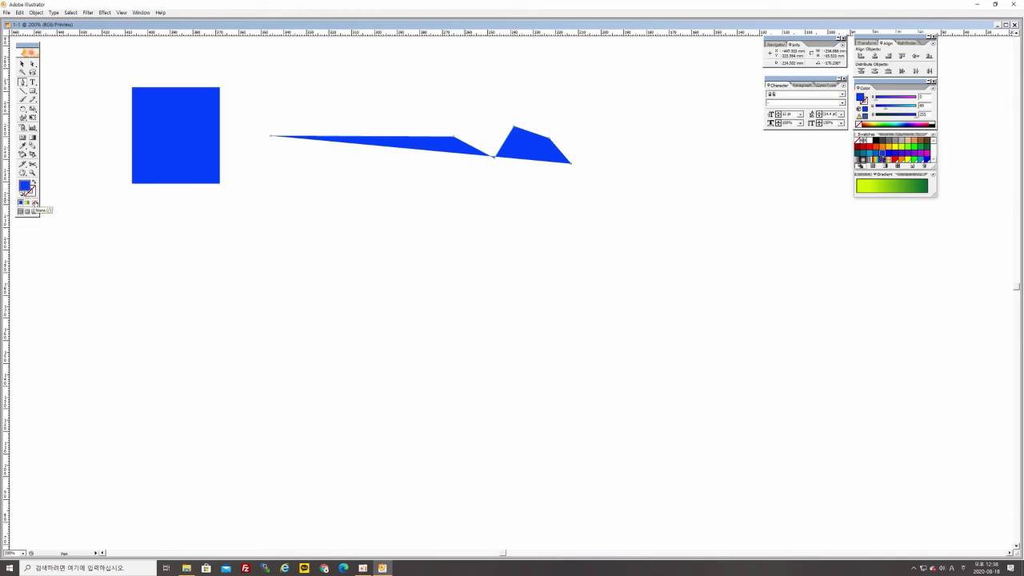
Give the open path no fill and a purple stroke, and continue it with five angular points to close the outline at its start.
click(34, 204)
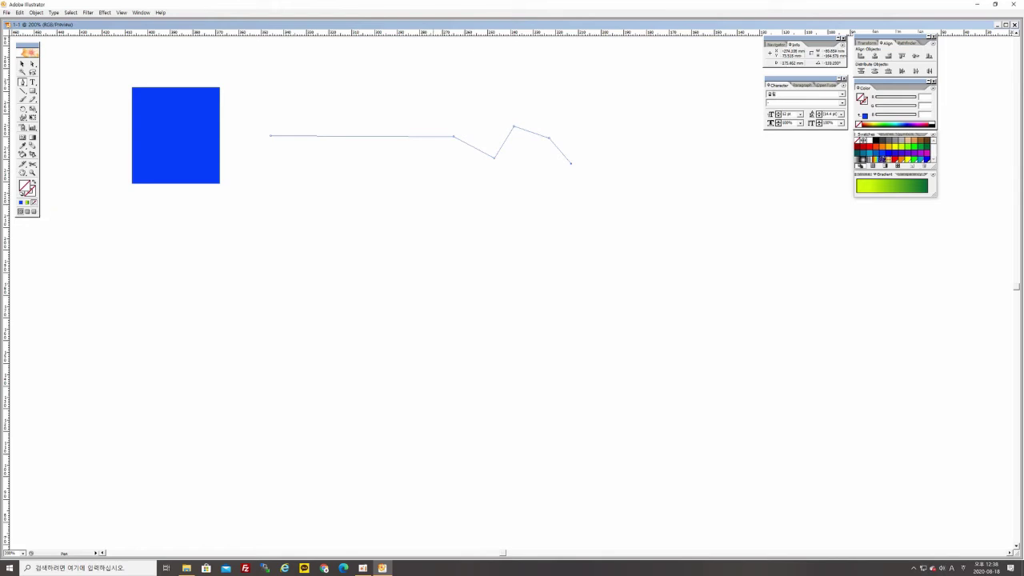
click(908, 153)
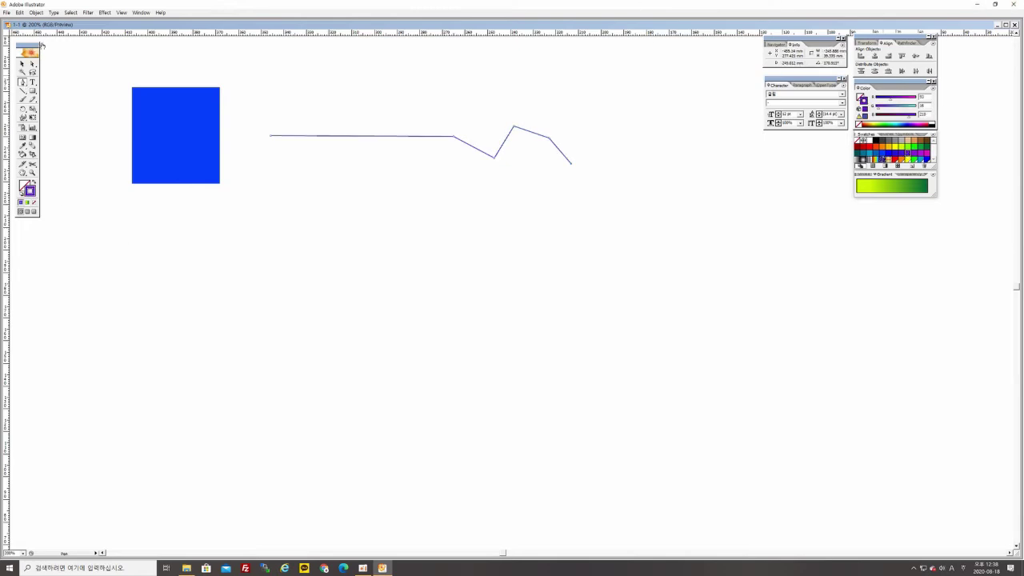
click(565, 202)
click(433, 233)
click(358, 193)
click(285, 245)
click(253, 198)
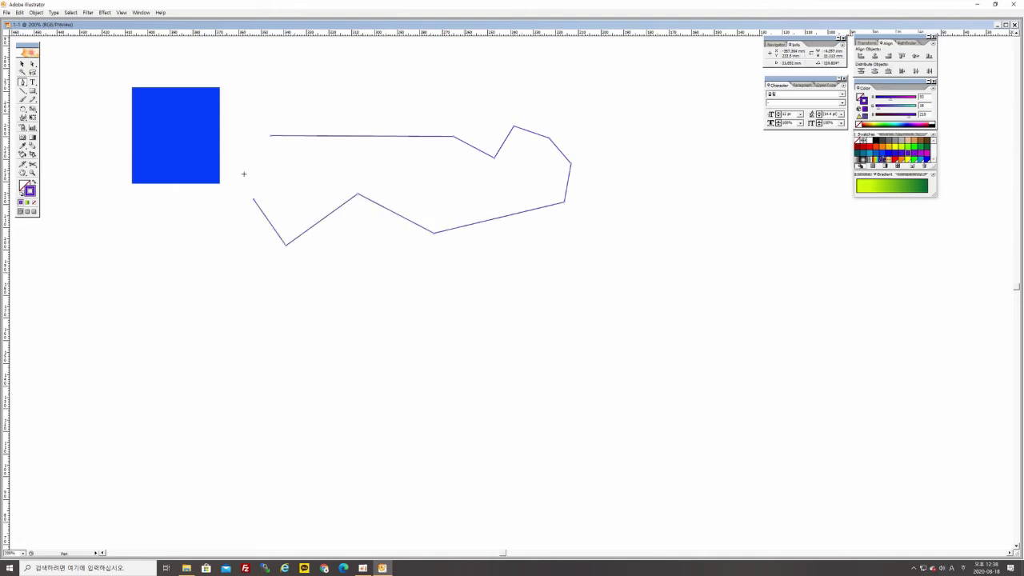
click(270, 136)
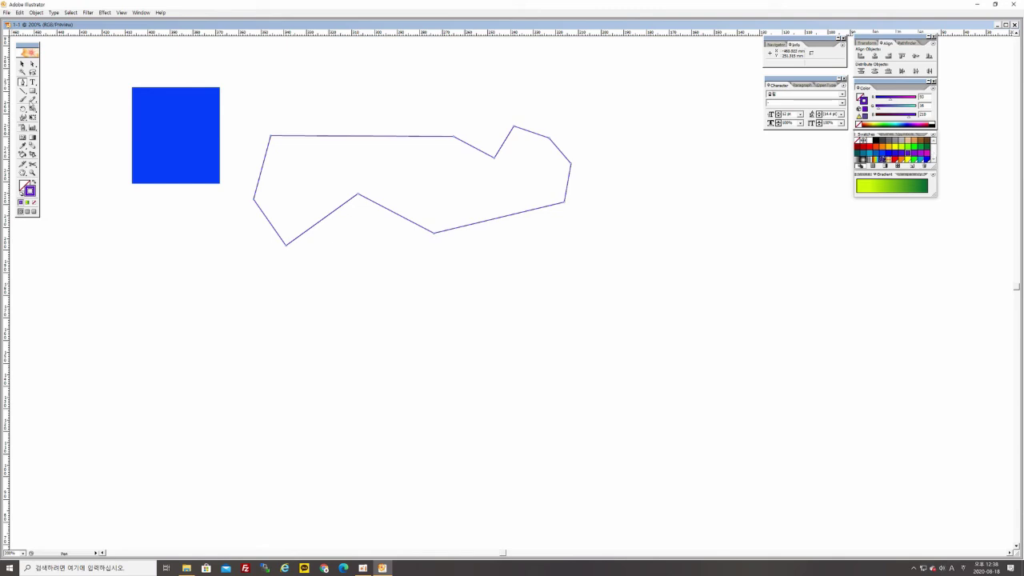
Move the closed purple outline slightly up and left and deselect it.
click(23, 64)
click(433, 301)
drag(430, 137, 413, 107)
click(410, 370)
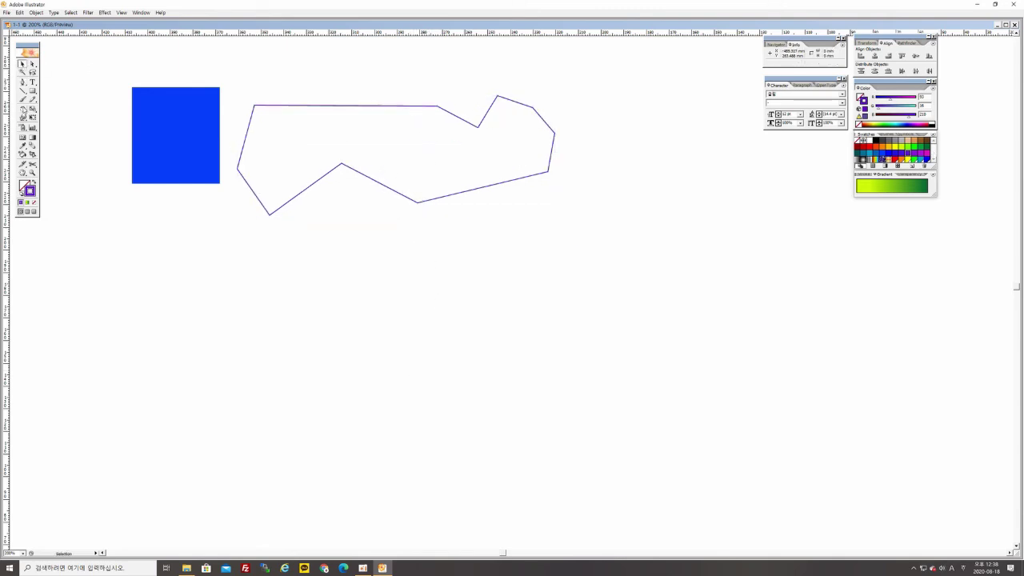
Draw an open Pen path below the angular outline, curving over a hump and down through a shallow valley.
click(23, 82)
click(268, 254)
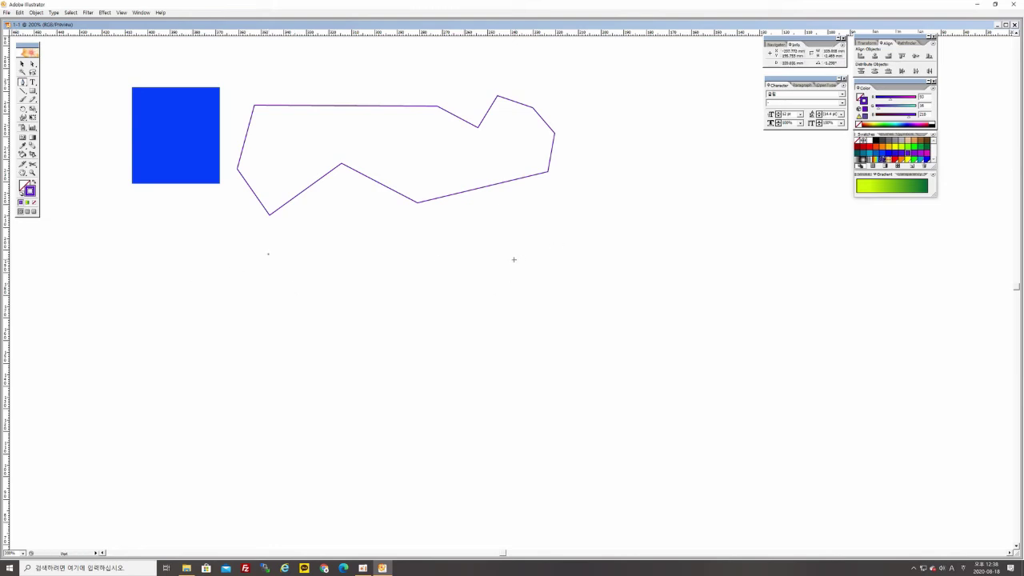
click(454, 253)
mouse_move(454, 254)
mouse_down()
mouse_move(520, 255)
mouse_move(564, 278)
mouse_move(599, 311)
mouse_move(567, 320)
mouse_move(501, 307)
mouse_move(521, 290)
mouse_move(460, 261)
mouse_move(460, 249)
mouse_move(497, 288)
mouse_move(540, 302)
mouse_move(576, 347)
mouse_move(567, 355)
mouse_move(545, 334)
mouse_move(594, 371)
mouse_move(552, 351)
mouse_move(441, 389)
mouse_move(536, 324)
mouse_move(562, 385)
mouse_move(587, 339)
mouse_move(509, 326)
mouse_move(526, 304)
mouse_move(558, 328)
mouse_up()
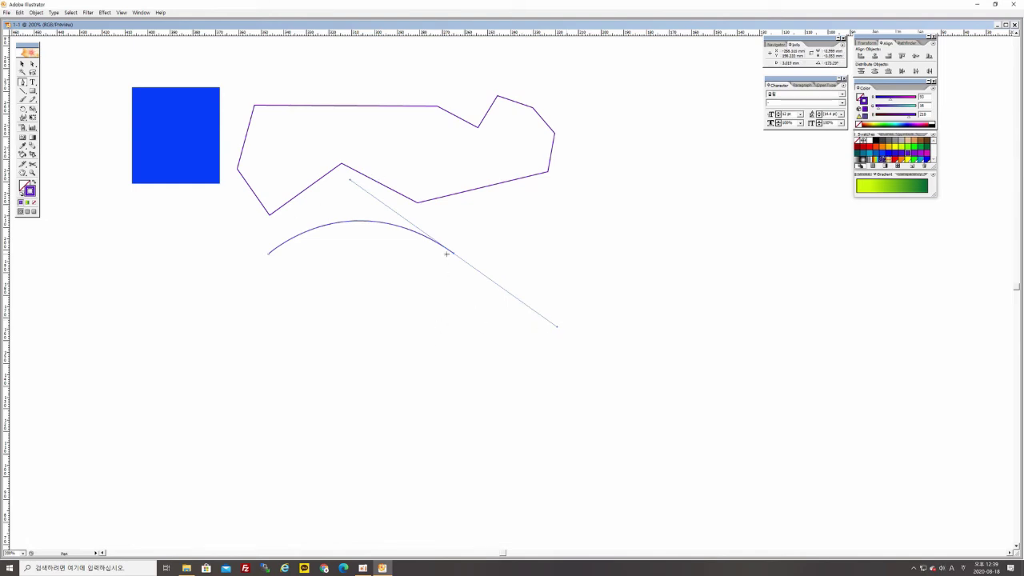
drag(453, 254, 550, 283)
drag(455, 256, 455, 254)
drag(453, 253, 453, 259)
click(453, 253)
drag(630, 265, 711, 198)
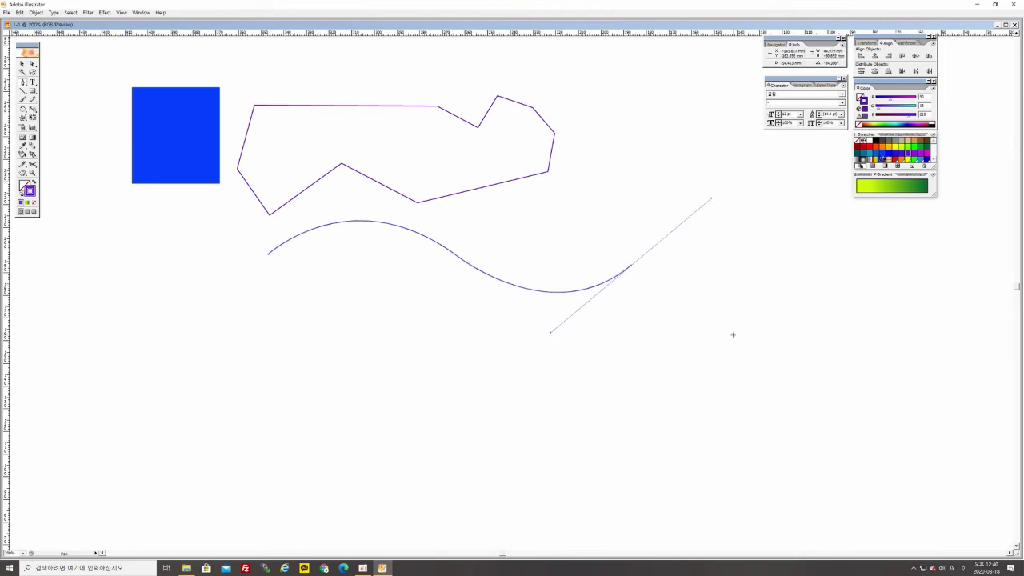
Close the wavy path with three straight segments and a rounded left end, and delete the stray mark near the canvas top.
click(631, 266)
click(661, 280)
click(644, 333)
click(275, 331)
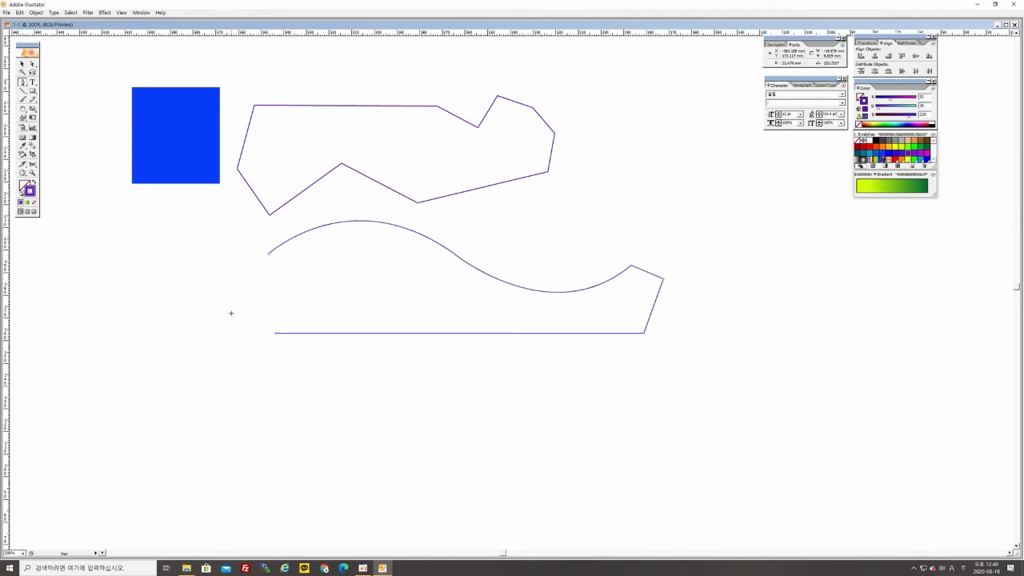
click(268, 254)
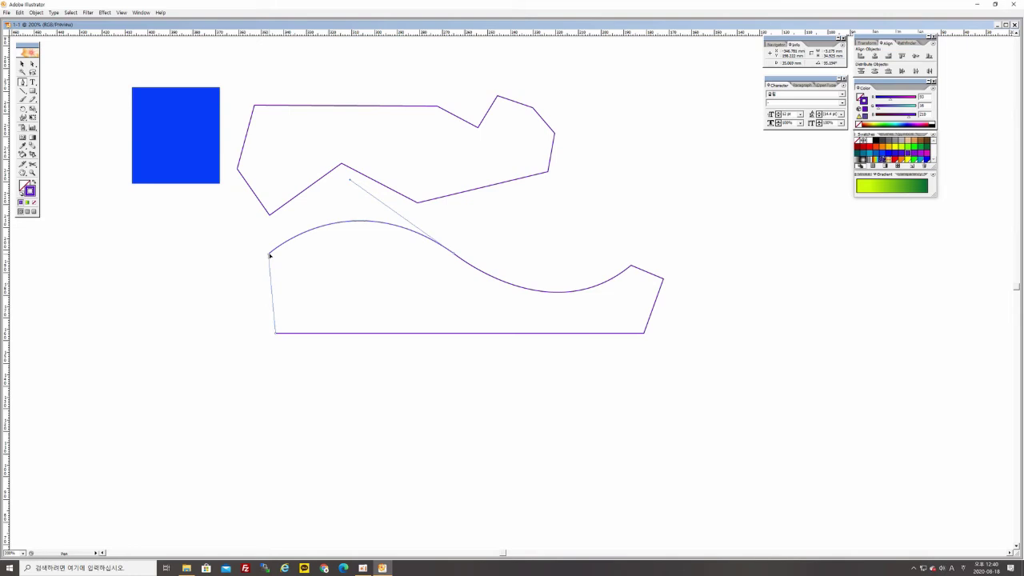
drag(272, 254, 306, 211)
drag(306, 211, 306, 210)
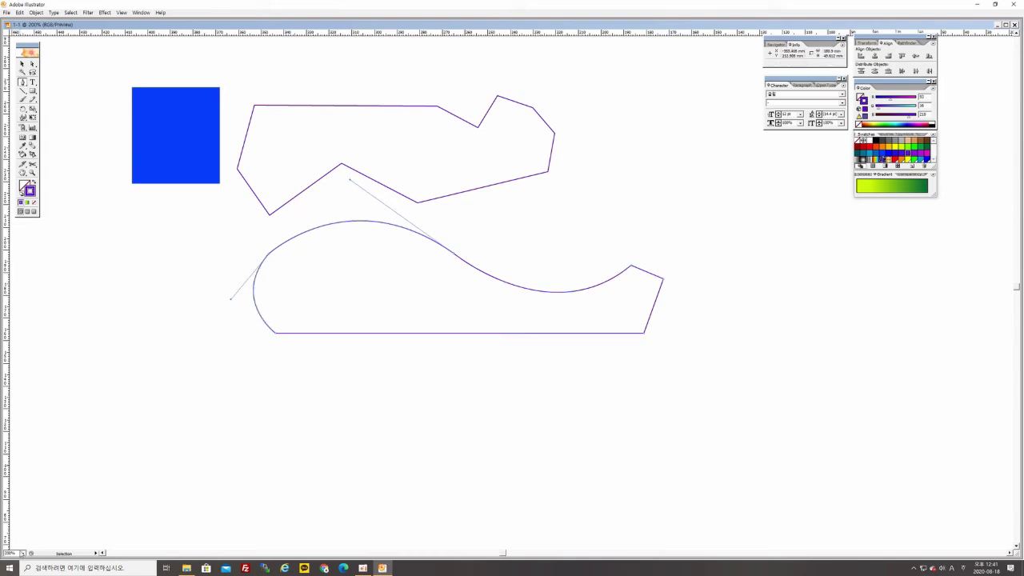
ctrl+click(640, 56)
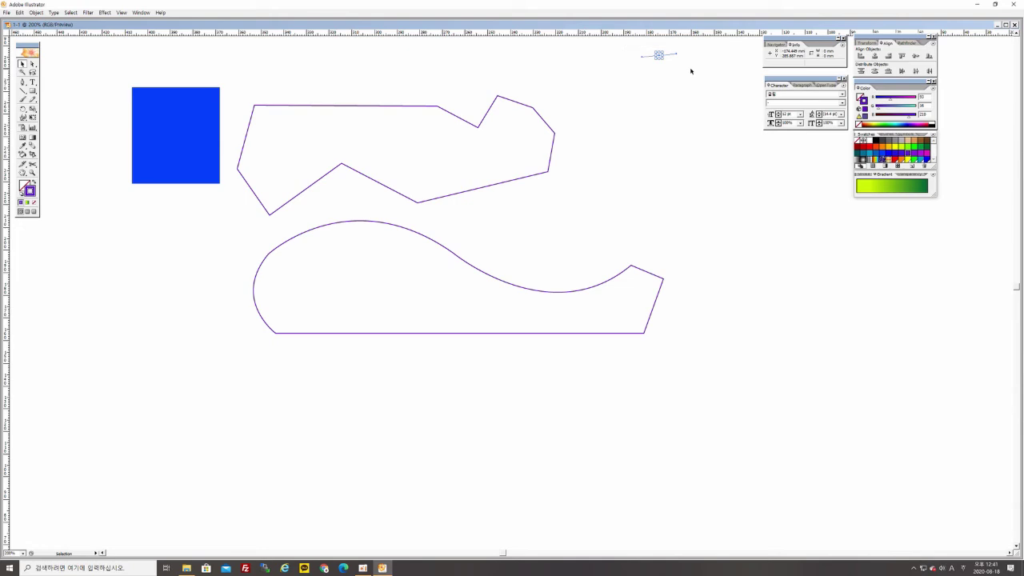
key(Delete)
Swap the closed wavy outline's stroke and fill to make it solid purple, and reposition it below the angular outline.
click(339, 225)
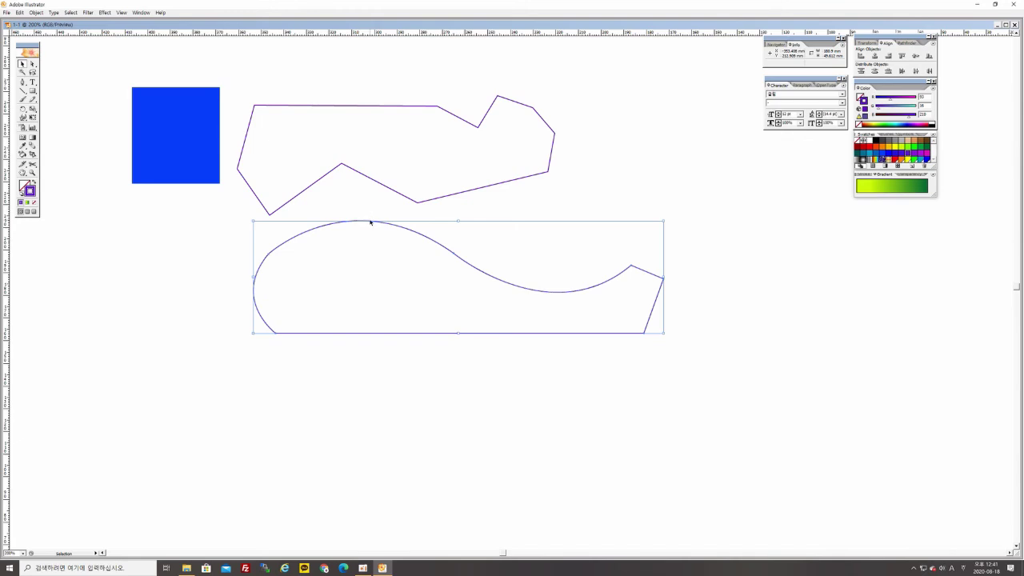
drag(371, 221, 340, 230)
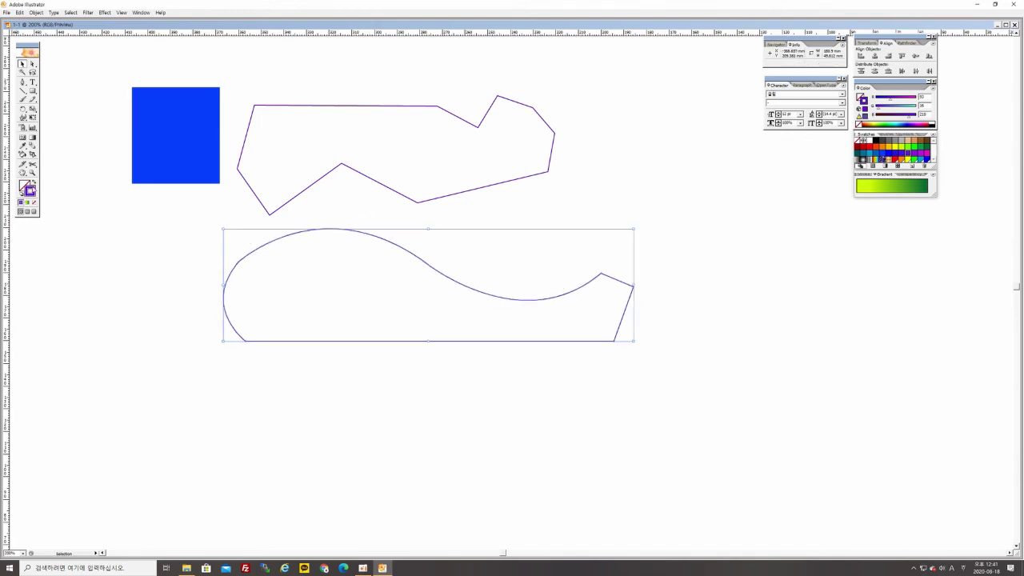
click(32, 183)
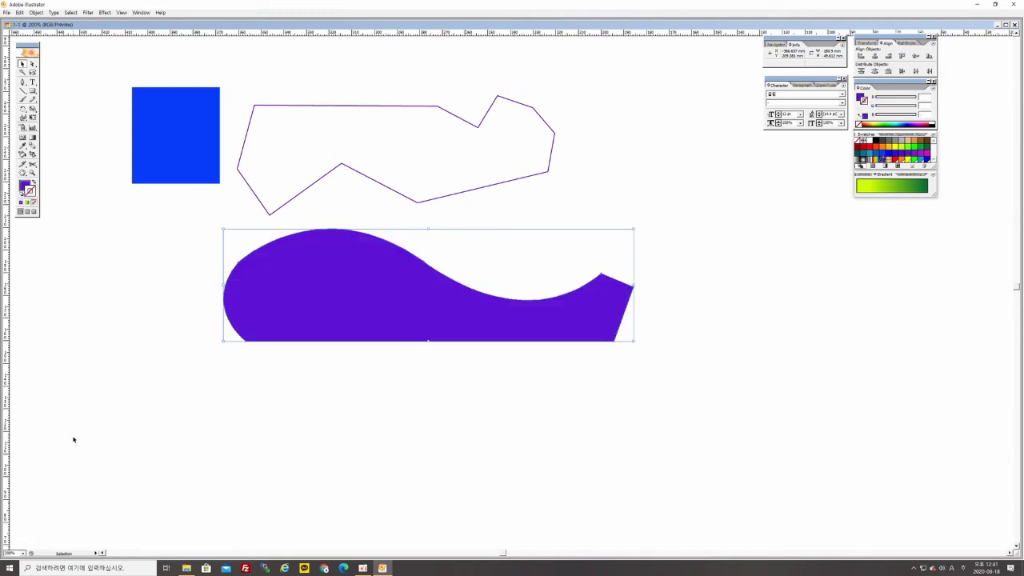
click(102, 365)
drag(277, 310, 297, 305)
Delete the angular outline and move the solid purple shape up and right towards its place.
click(325, 177)
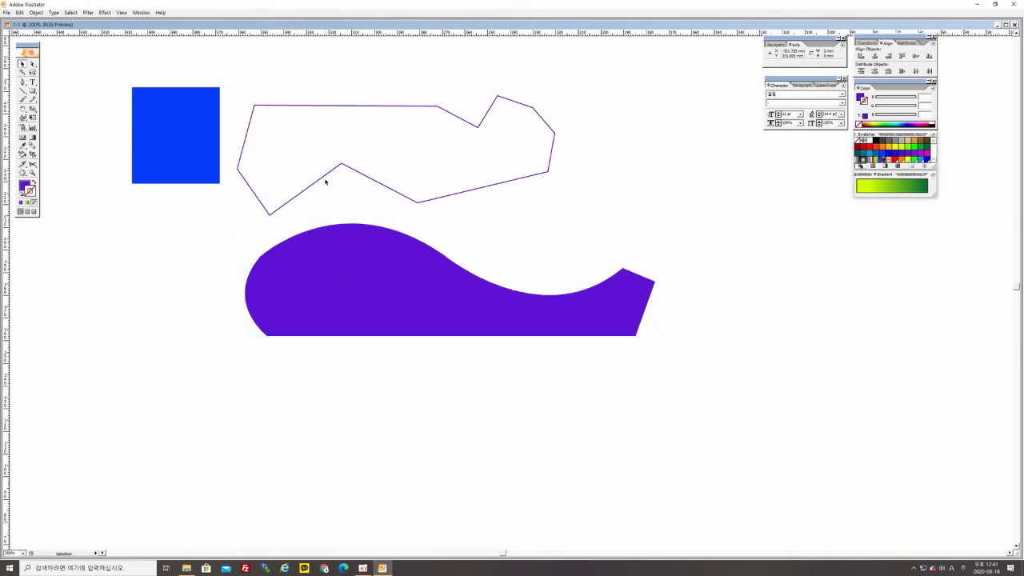
drag(300, 94, 330, 131)
key(Delete)
drag(402, 286, 443, 243)
Examine the kink at the upper-left of the purple shape's outline up close.
key(ctrl+plus)
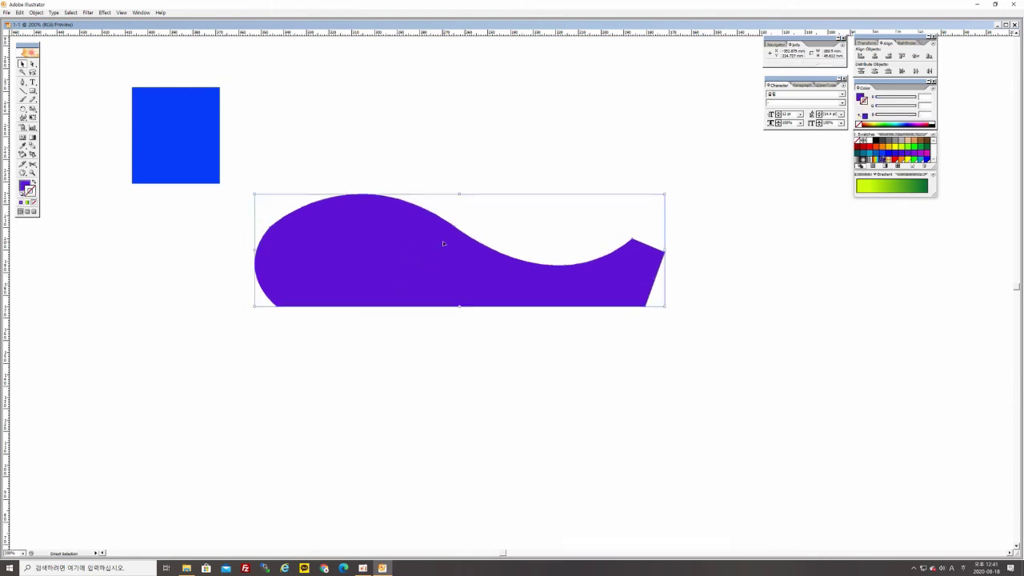
key(ctrl+plus)
key(space)
drag(320, 219, 436, 272)
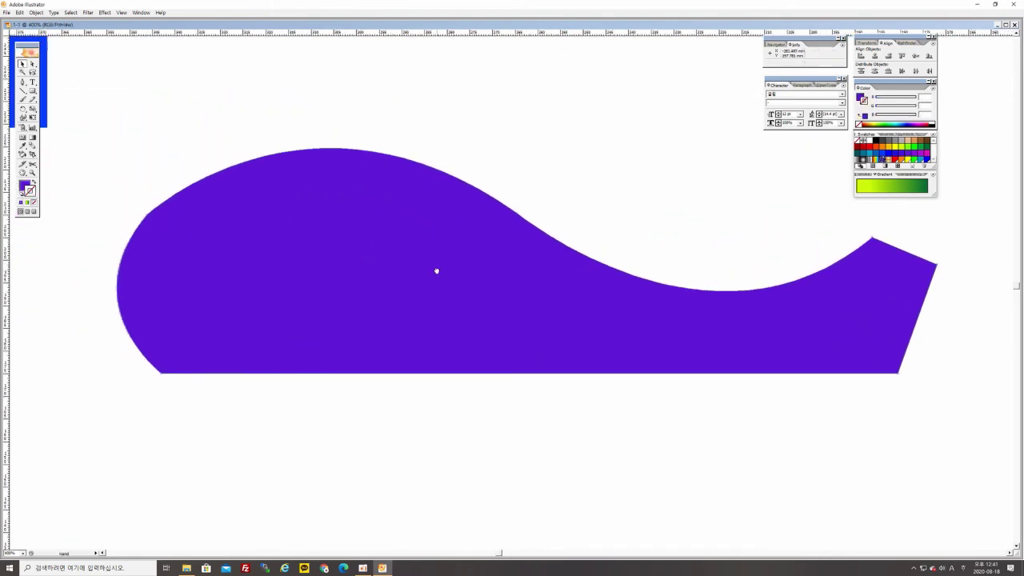
click(404, 61)
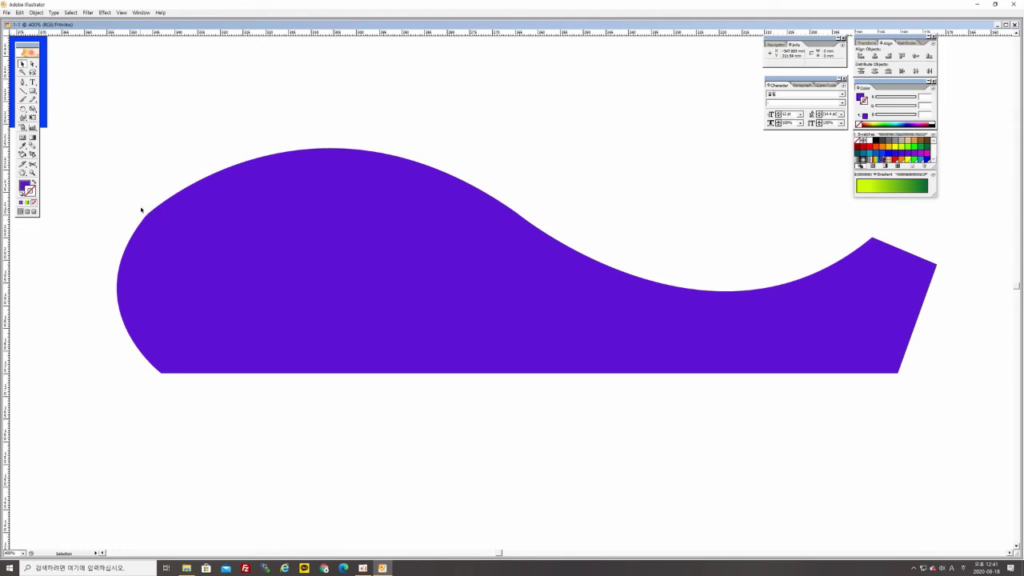
drag(133, 203, 172, 235)
click(113, 192)
Try to even out the kink at the purple shape's upper-left edge with the Smooth tool.
click(239, 194)
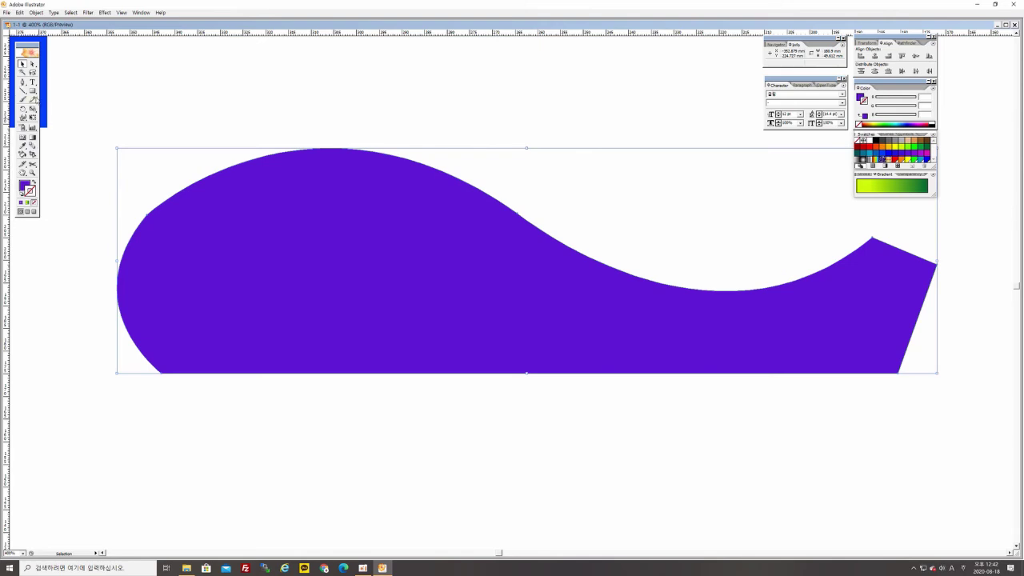
click(33, 100)
drag(33, 99, 49, 102)
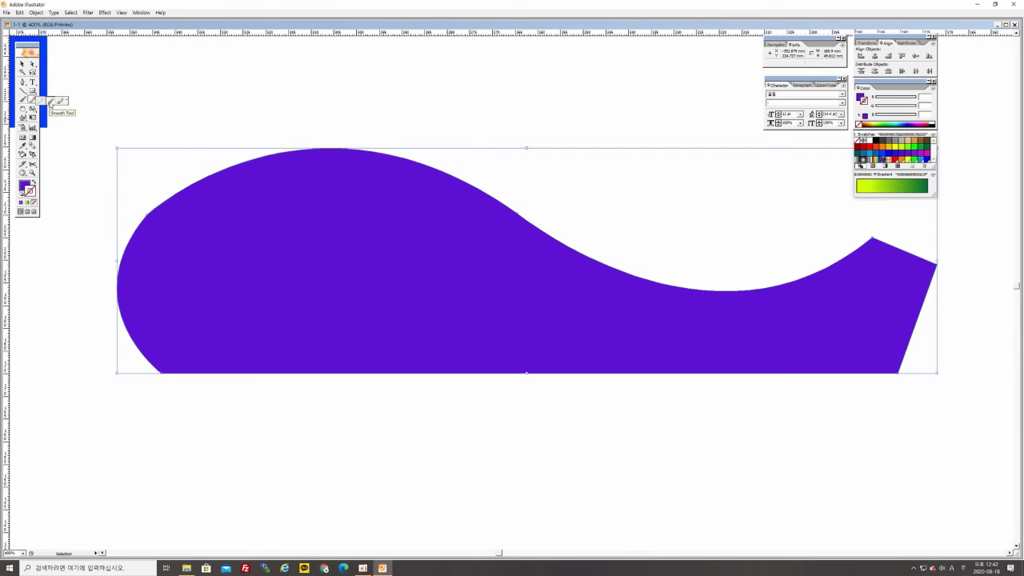
drag(49, 102, 49, 102)
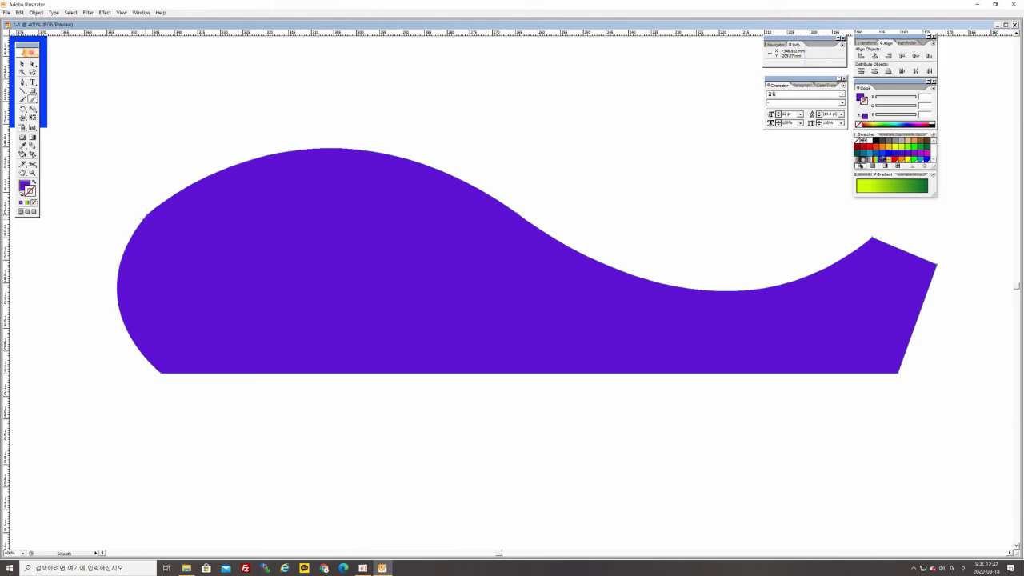
drag(152, 210, 192, 184)
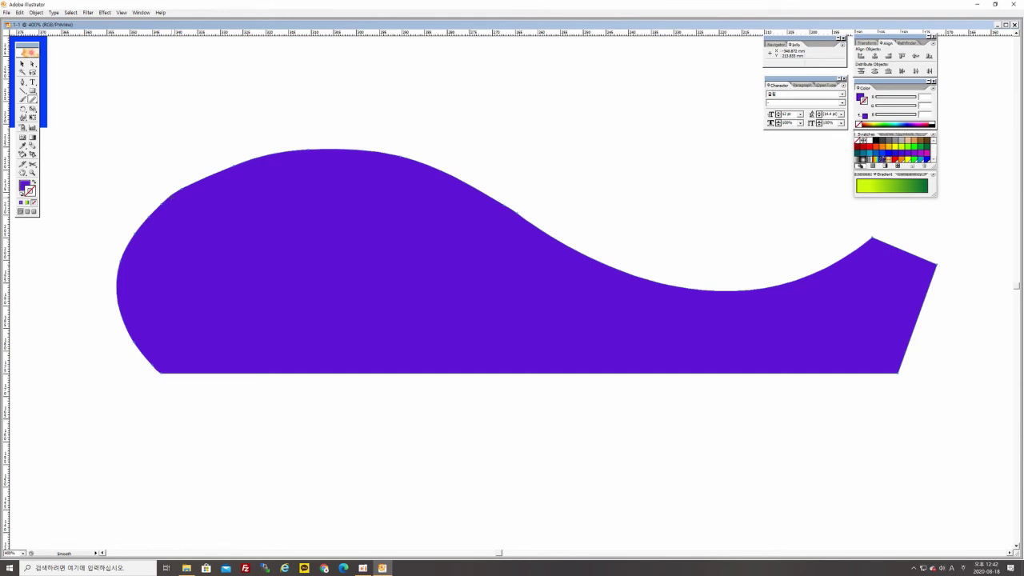
drag(132, 240, 320, 149)
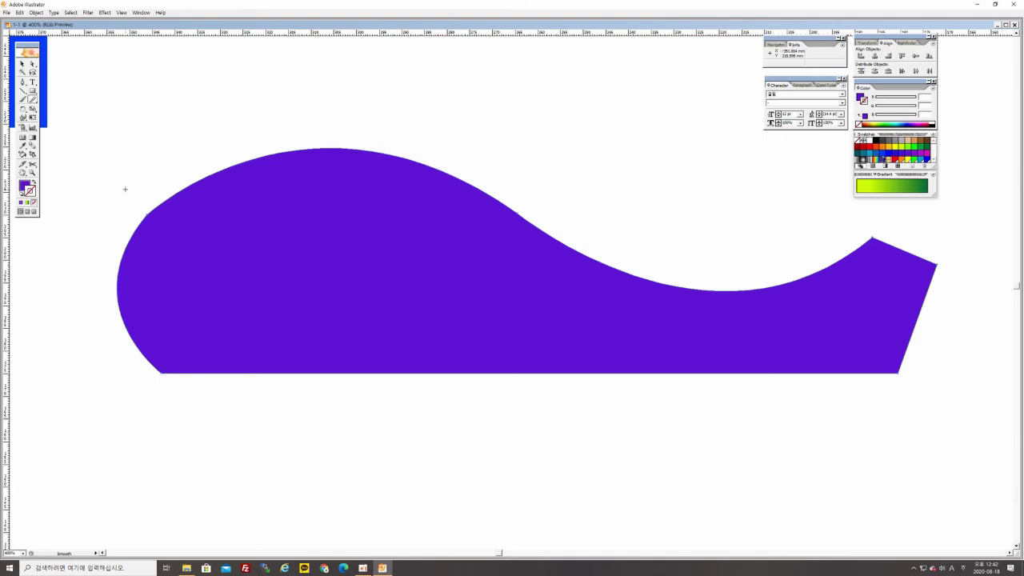
key(v)
click(148, 224)
click(164, 105)
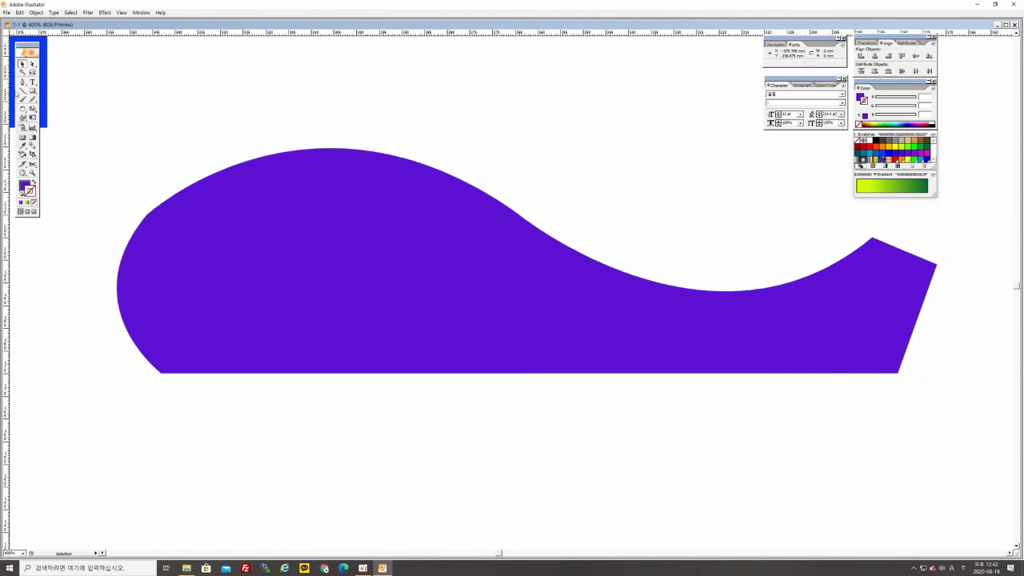
key(ctrl+minus)
key(ctrl+minus)
key(ctrl+equal)
key(ctrl+minus)
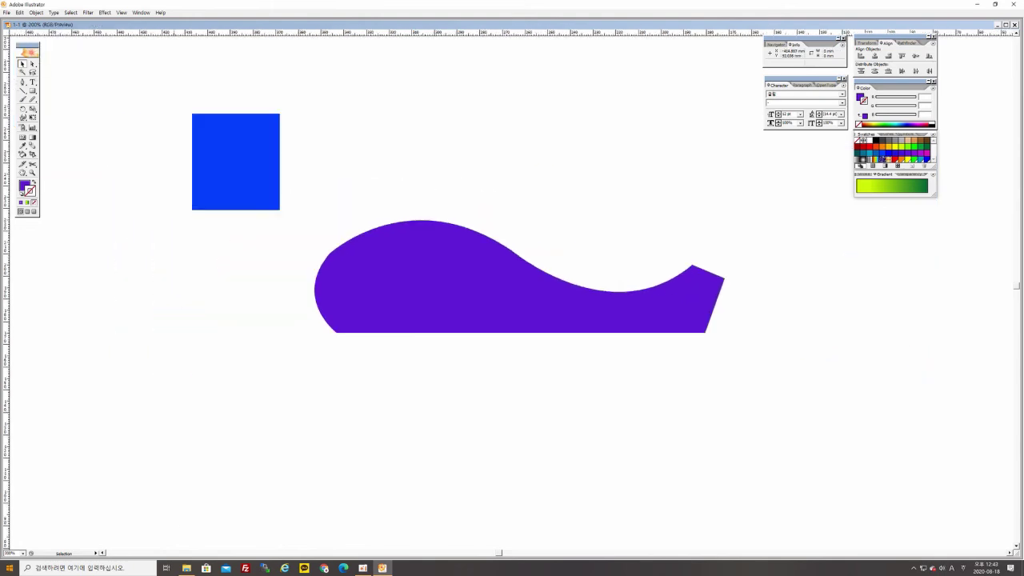
click(32, 63)
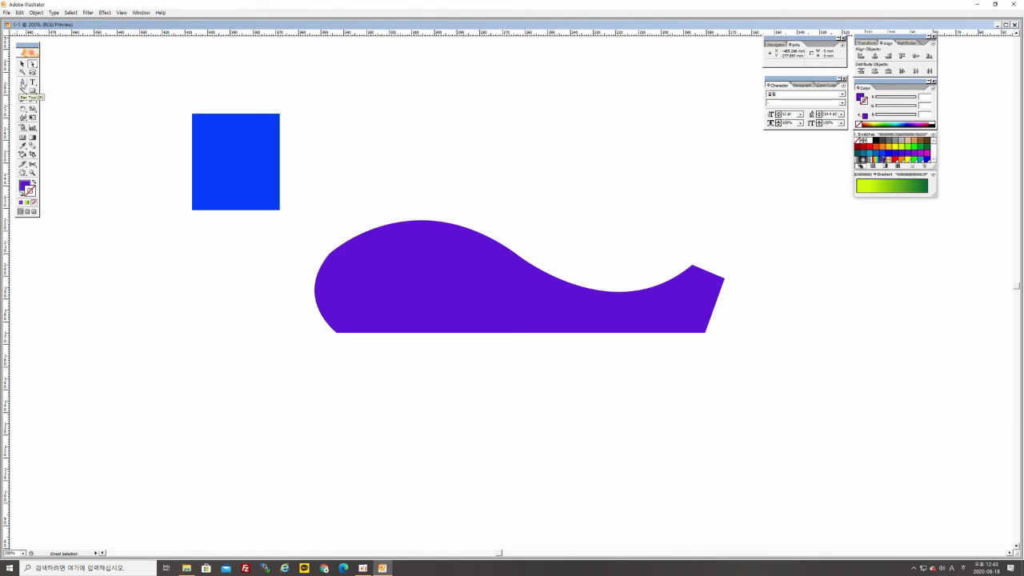
key(ctrl+equal)
key(ctrl+equal)
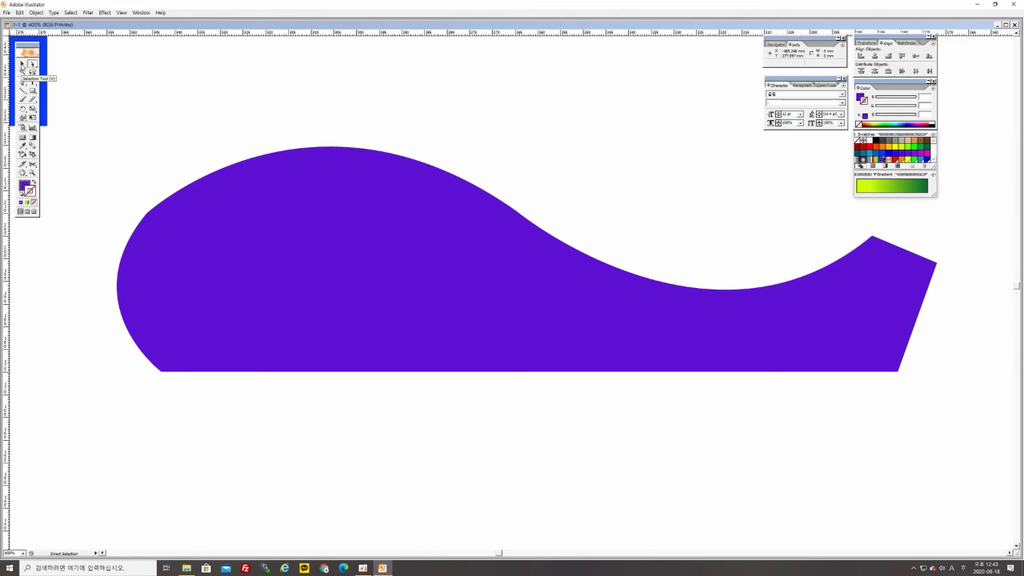
Move the purple shape slightly up and left, and lock it.
click(22, 68)
drag(452, 259, 401, 237)
click(437, 144)
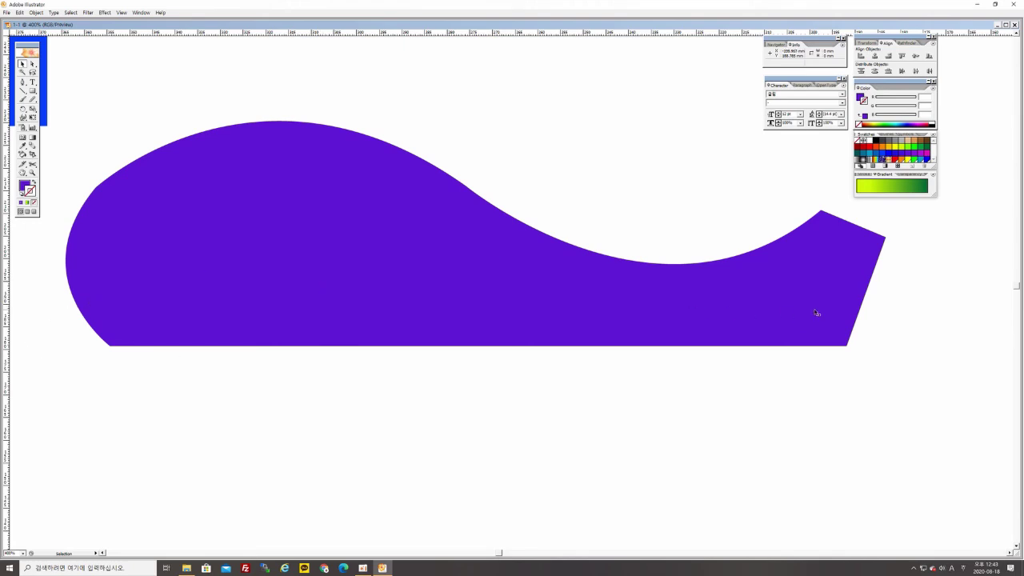
click(234, 231)
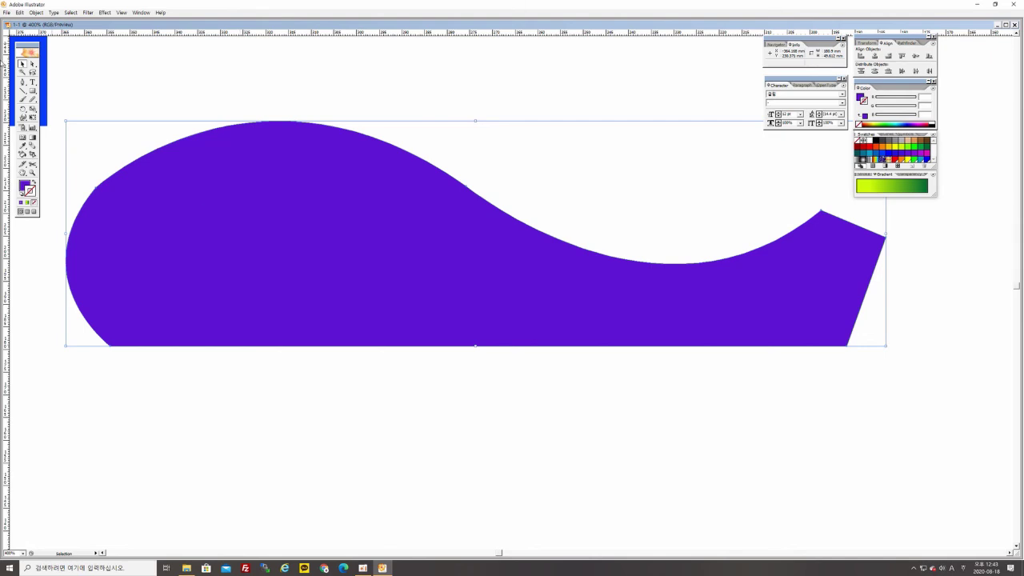
click(36, 13)
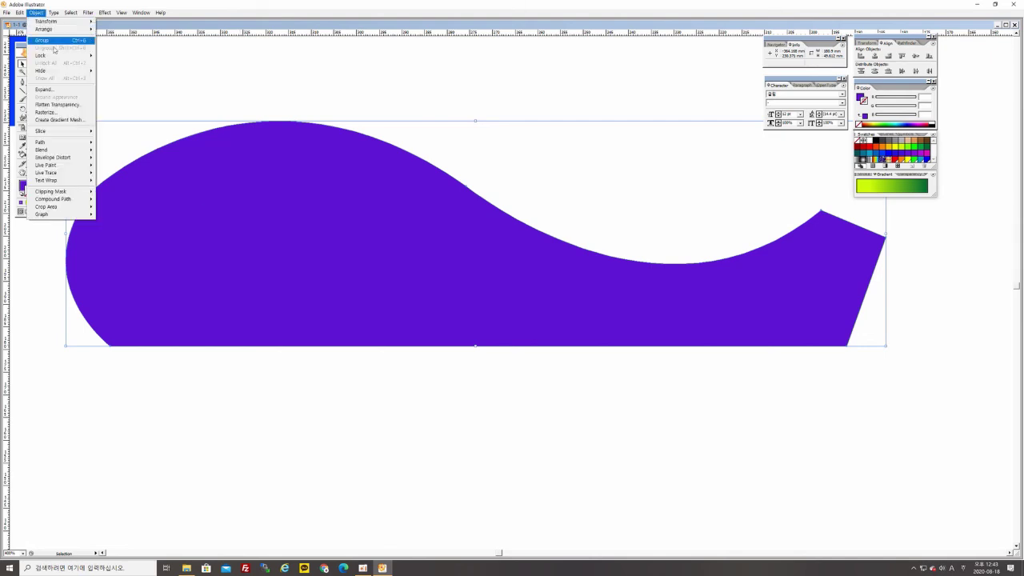
mouse_move(61, 57)
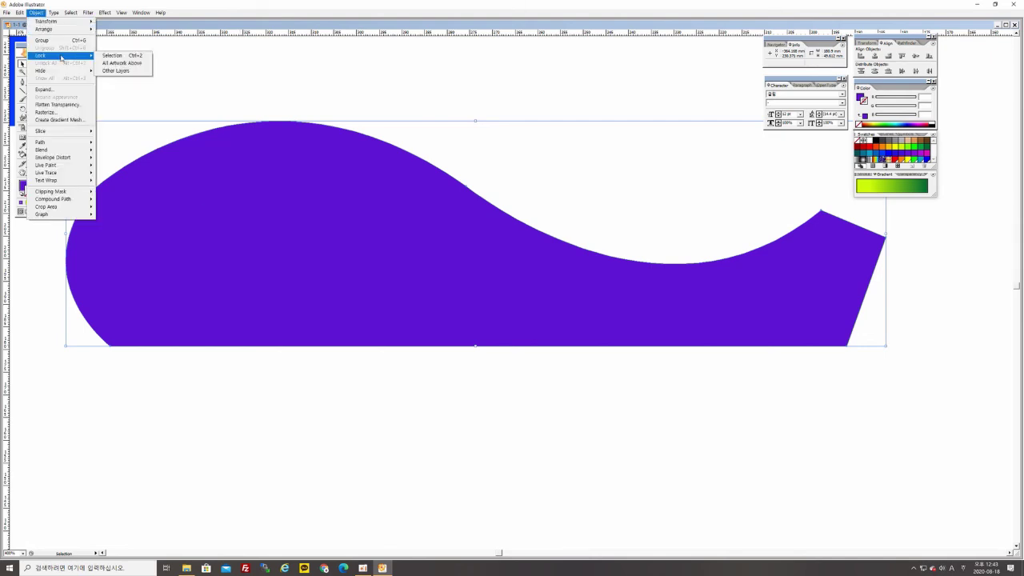
click(132, 57)
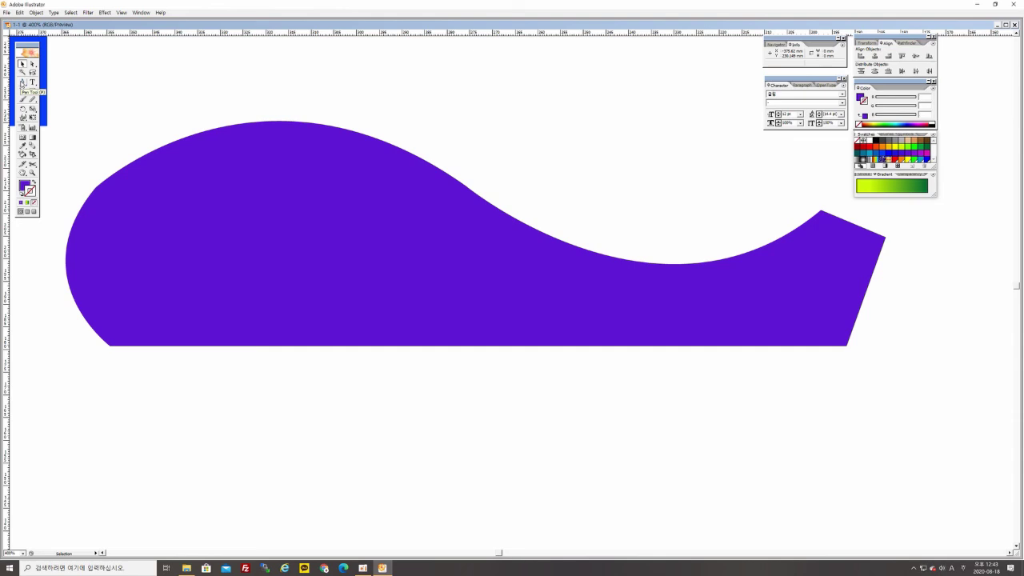
Draw a wavy two-segment Pen path across the locked purple shape, from its left edge to its right edge.
click(22, 82)
drag(70, 292, 469, 290)
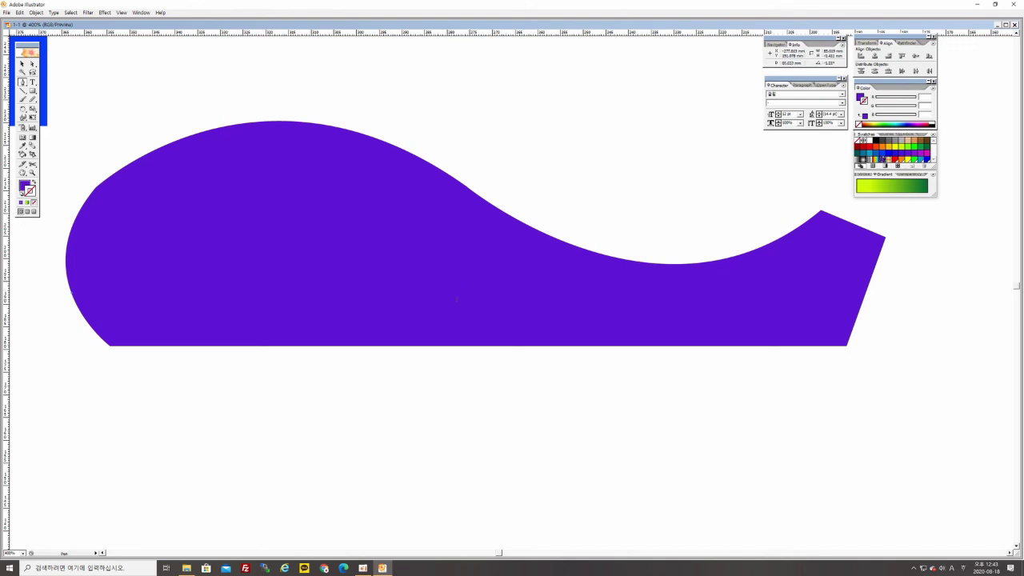
drag(456, 293, 704, 361)
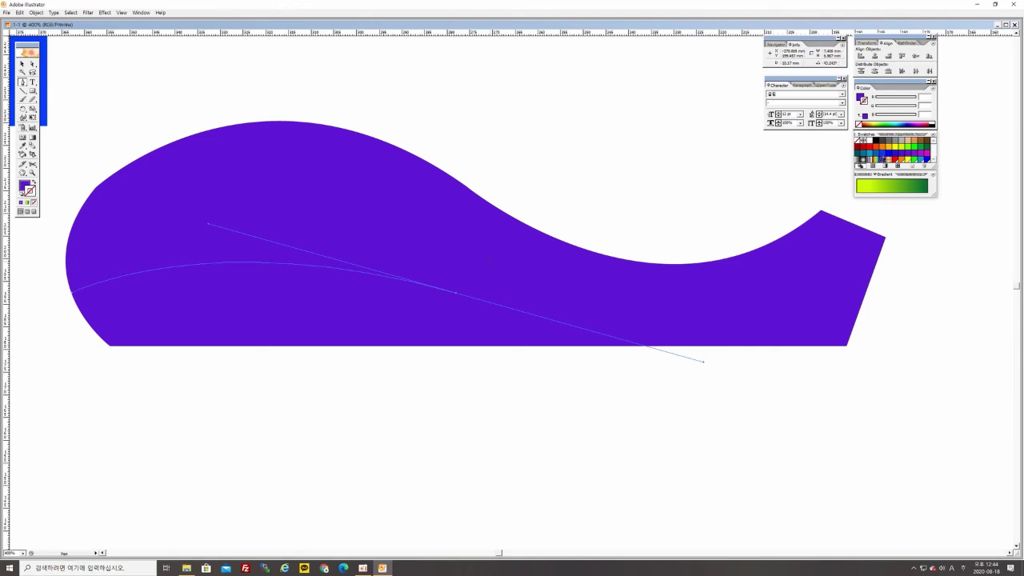
click(457, 295)
drag(853, 326, 1000, 317)
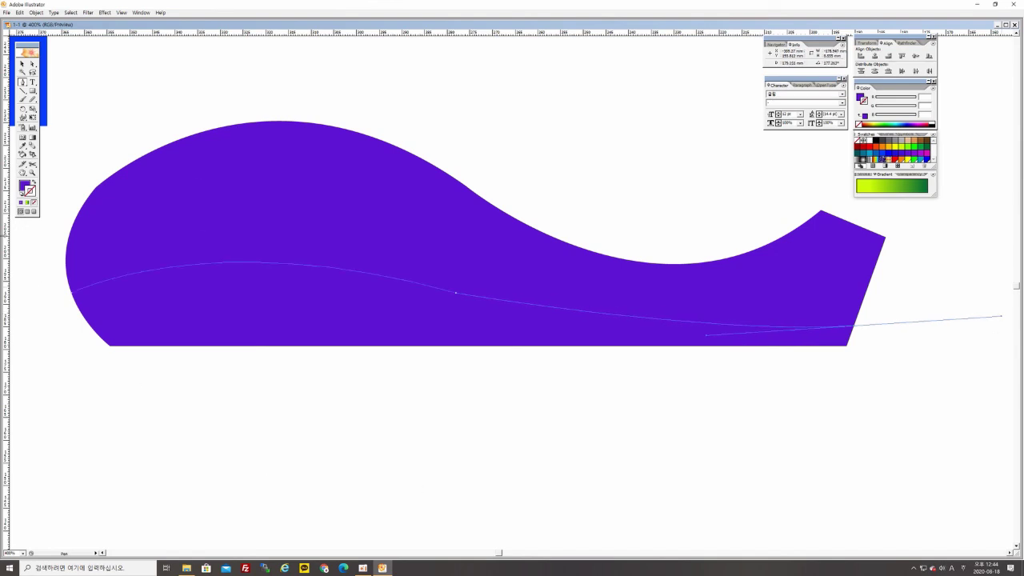
Give the wavy path a white stroke and no fill, and retract the outgoing handle at its right endpoint.
click(25, 185)
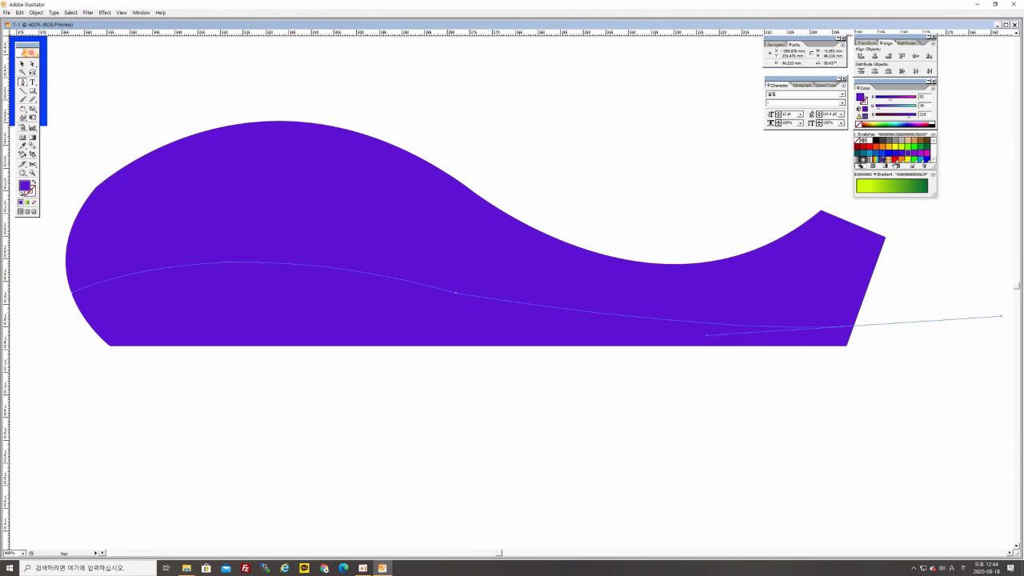
click(864, 140)
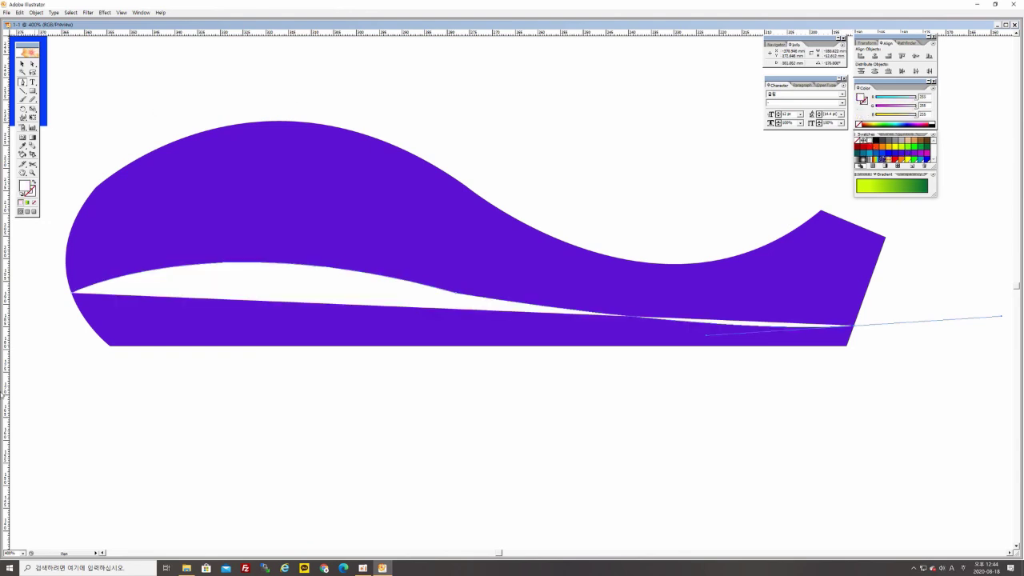
click(33, 184)
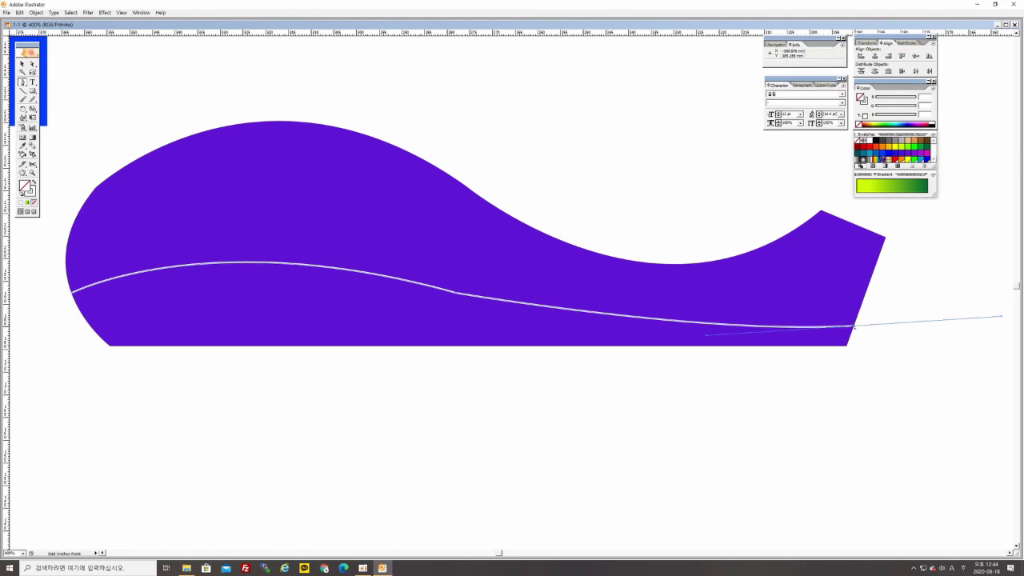
key(ctrl)
click(855, 325)
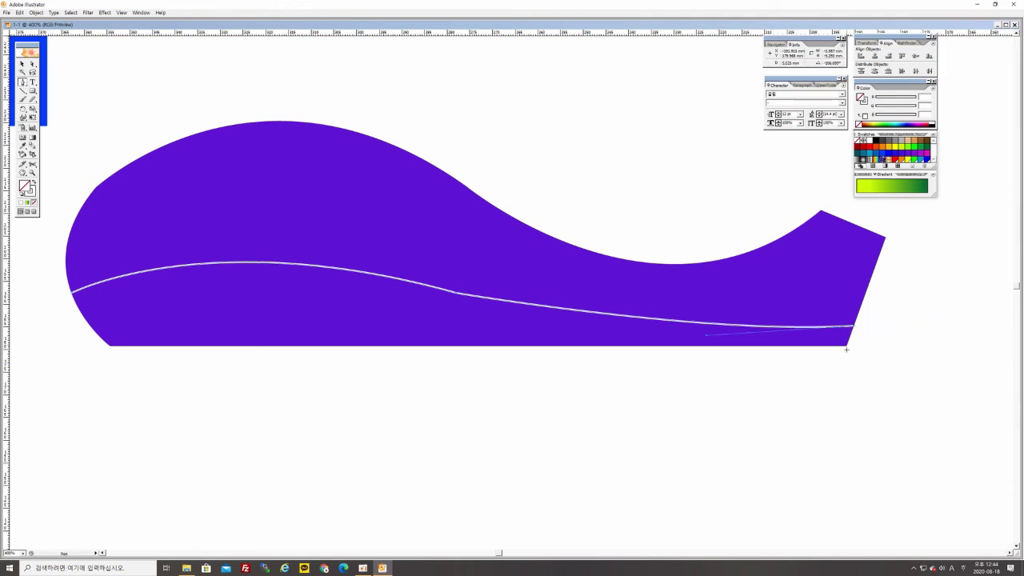
Extend the wavy path to the purple shape's lower-right and lower-left corners, and close it with a curved segment following the lower-left edge.
key(ctrl+plus)
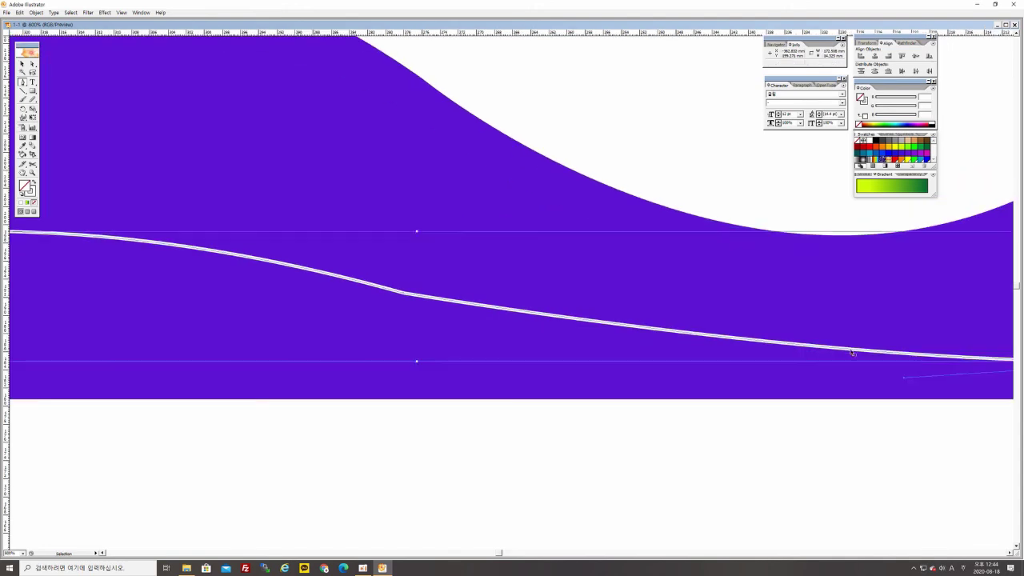
drag(888, 413, 521, 402)
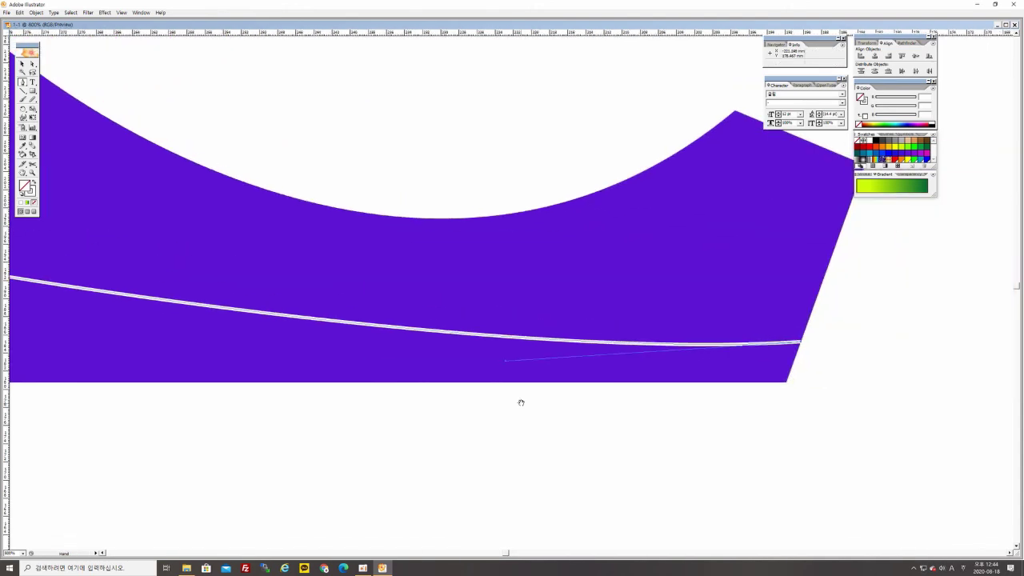
click(786, 383)
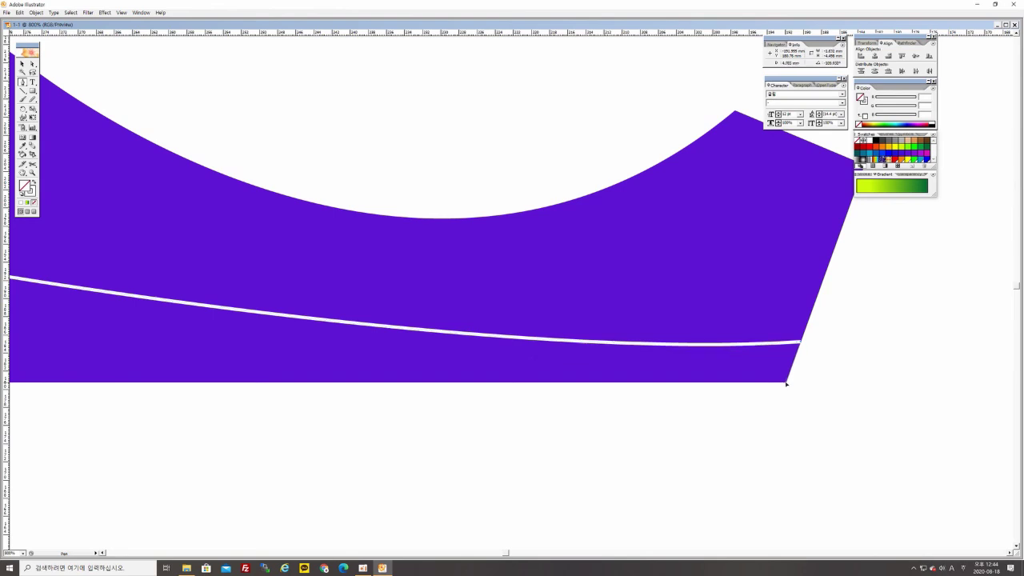
drag(358, 410, 773, 359)
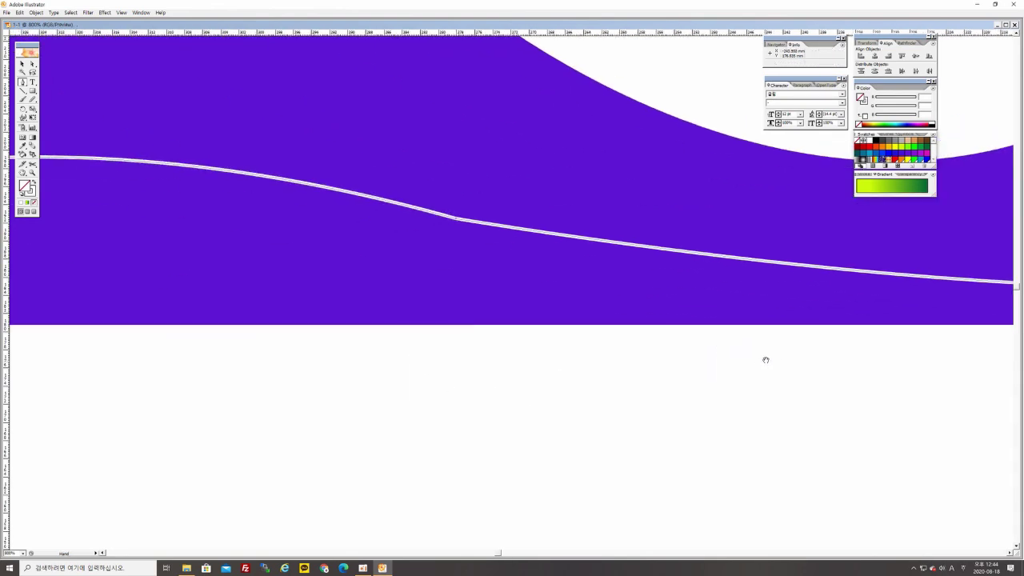
drag(370, 350, 757, 363)
drag(372, 371, 490, 414)
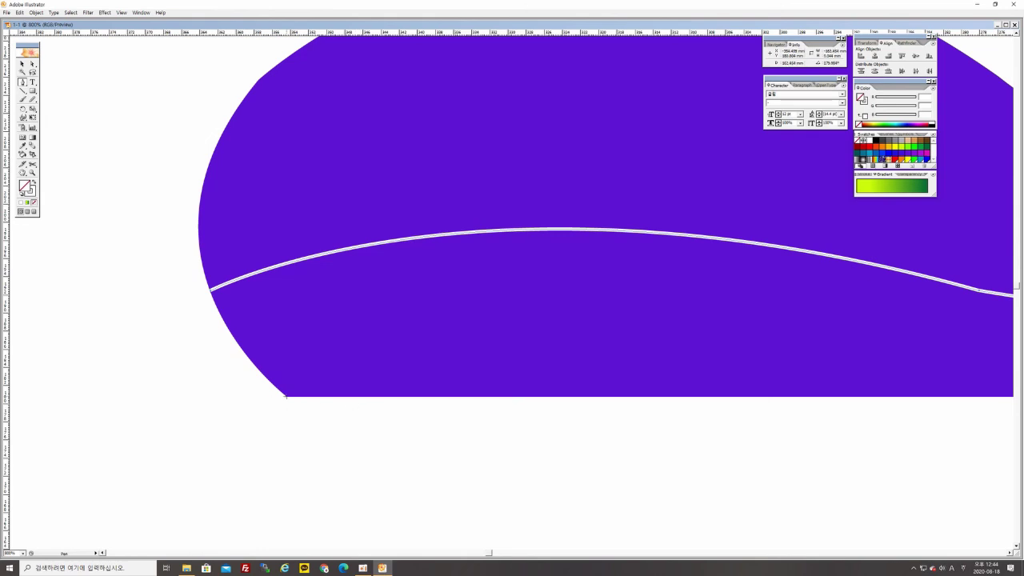
click(287, 396)
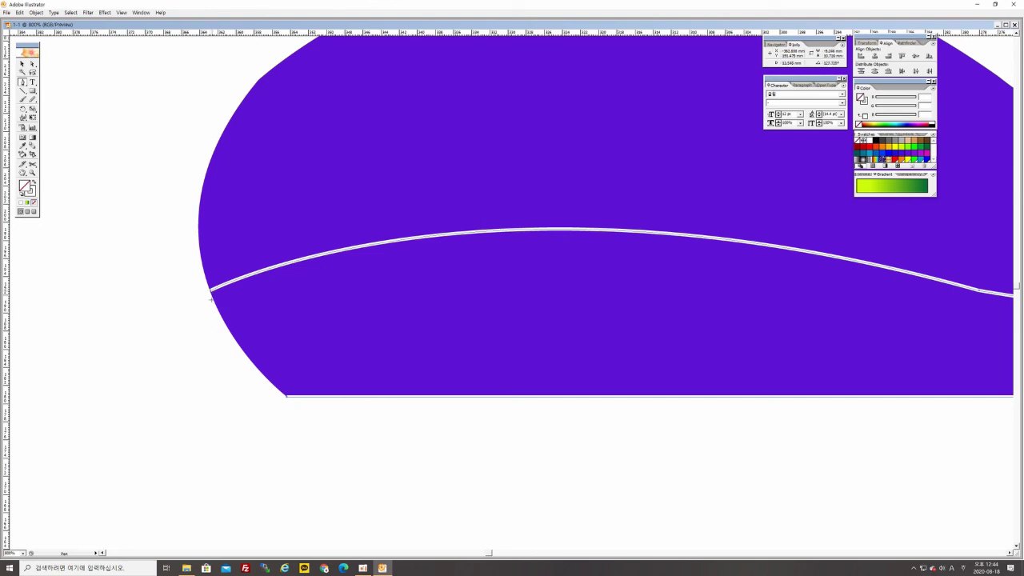
drag(209, 291, 189, 229)
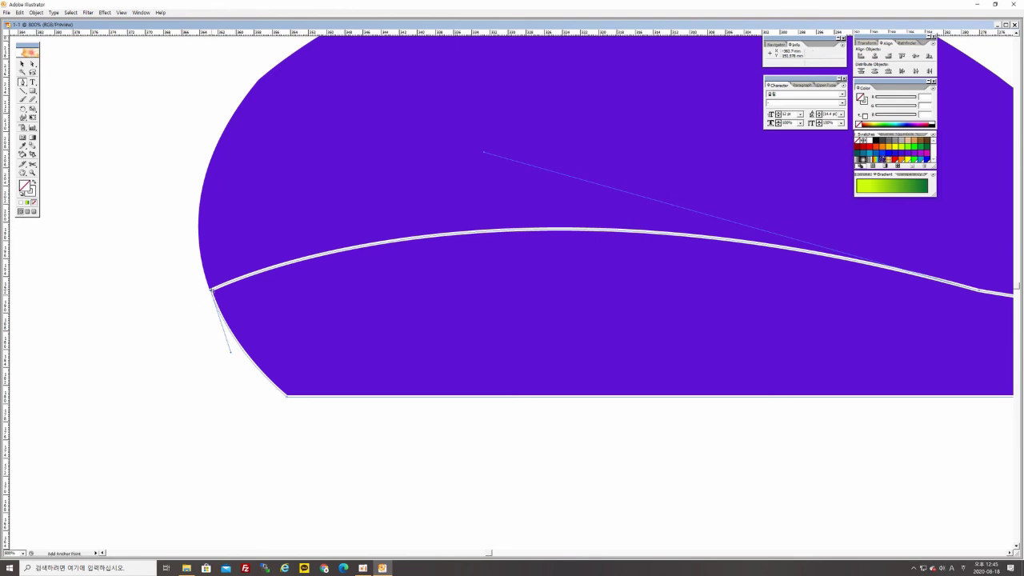
click(22, 64)
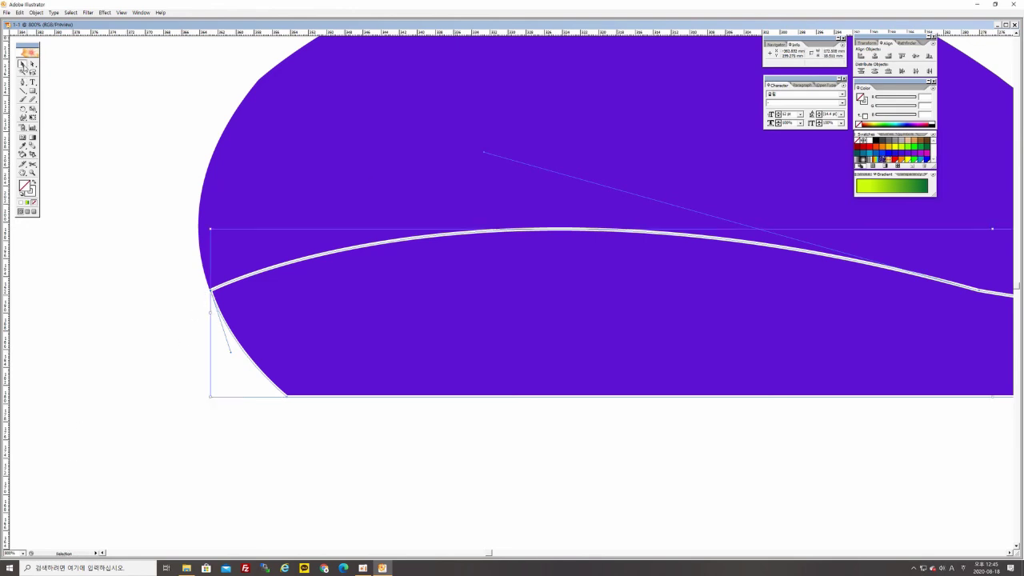
Swap the fill and stroke of the closed wavy path, giving it a white fill and no stroke.
key(ctrl+minus)
key(ctrl+minus)
key(ctrl+minus)
key(ctrl+plus)
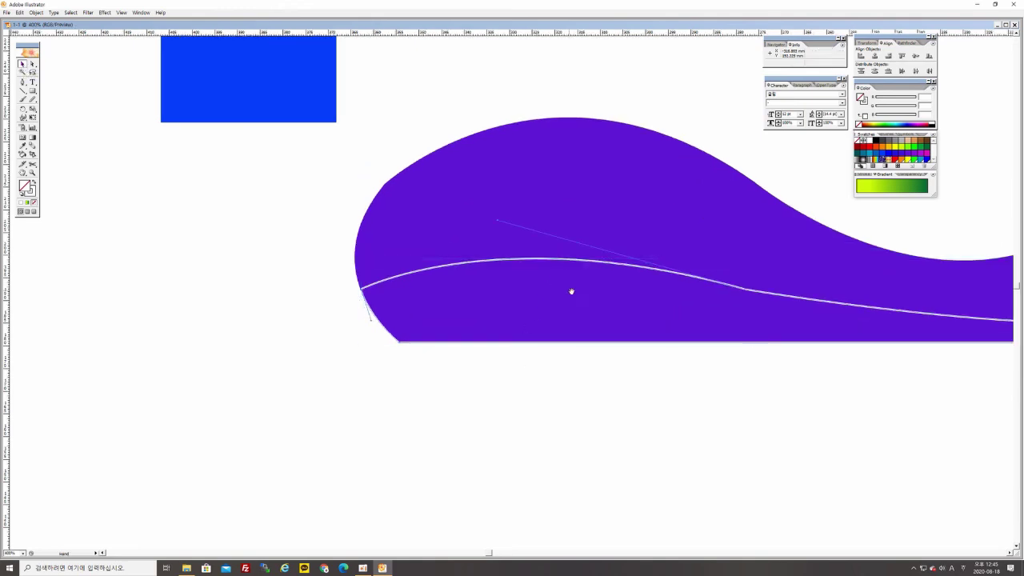
drag(553, 281, 313, 288)
click(317, 413)
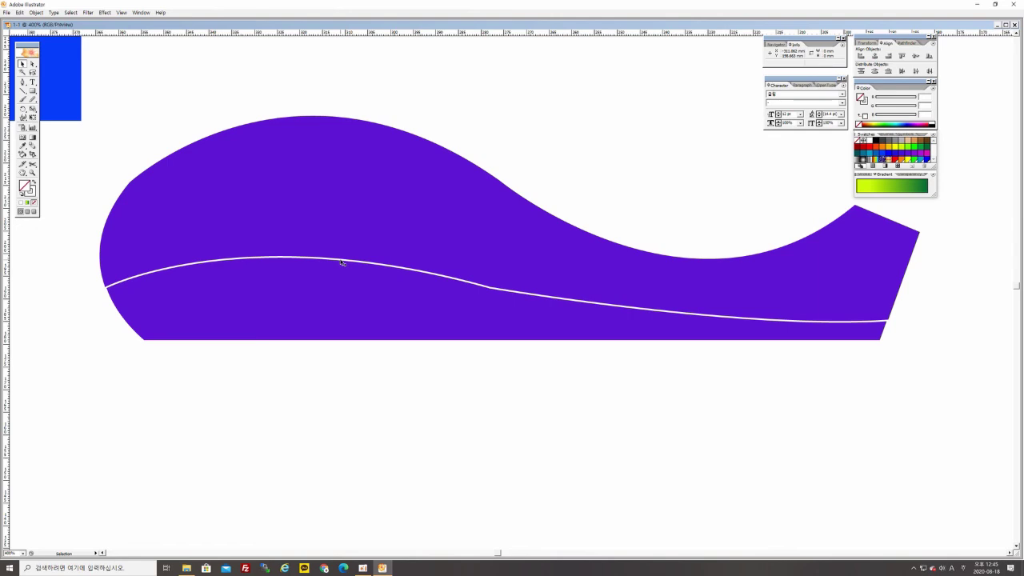
click(320, 262)
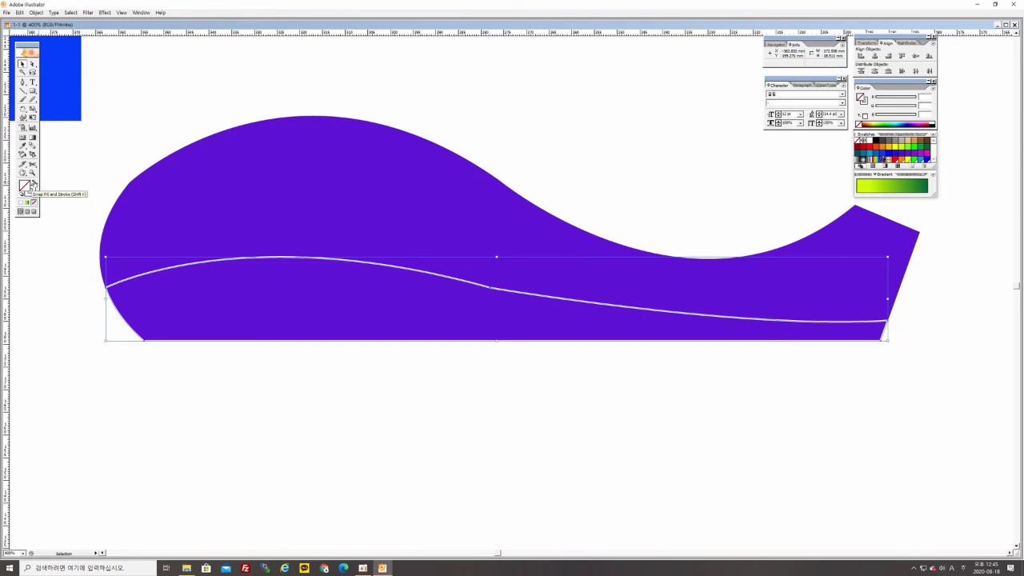
click(32, 184)
click(145, 134)
click(150, 307)
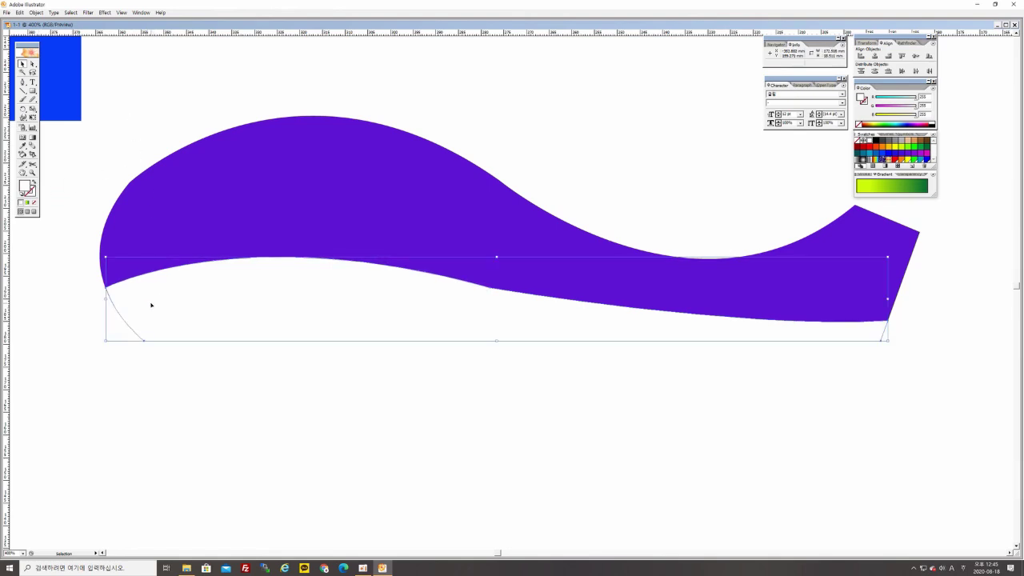
Give the white lower shape a violet stroke from the swatches, matching the upper shape's colour.
click(32, 193)
click(914, 156)
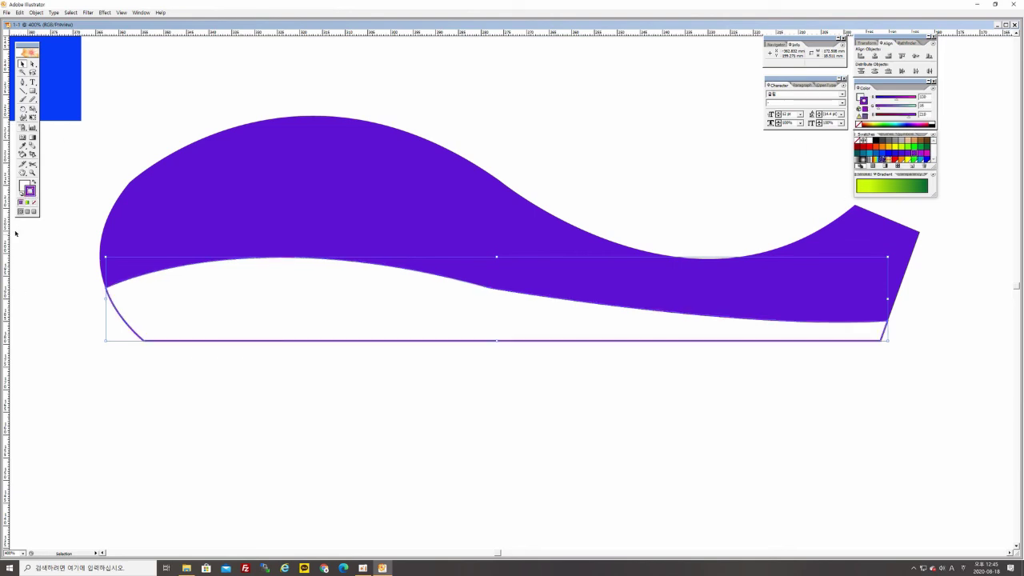
click(908, 153)
click(191, 97)
click(573, 319)
Set the violet outline of the white lower shape to a 0.5 pt stroke weight.
click(866, 174)
click(884, 185)
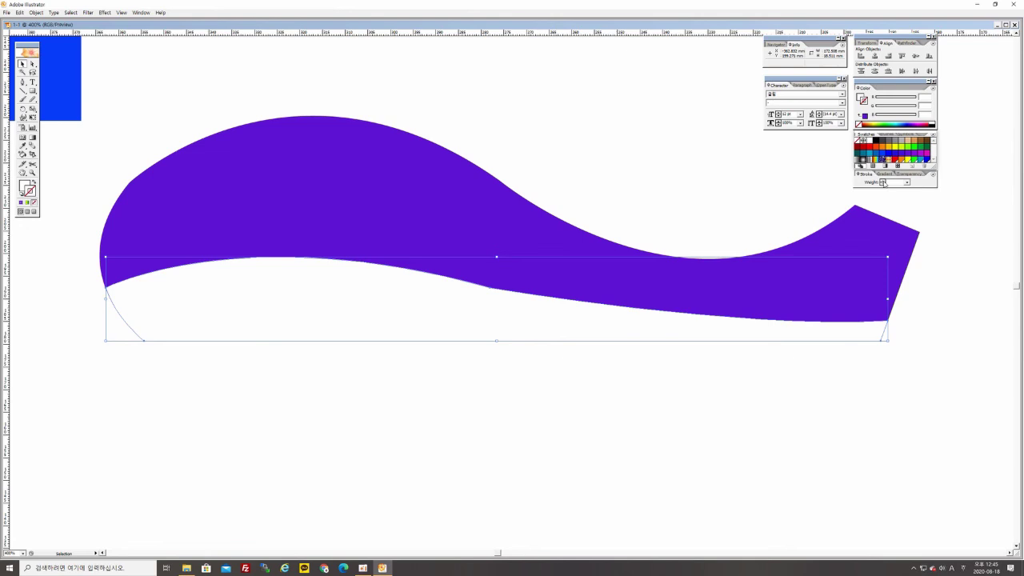
click(907, 183)
click(901, 198)
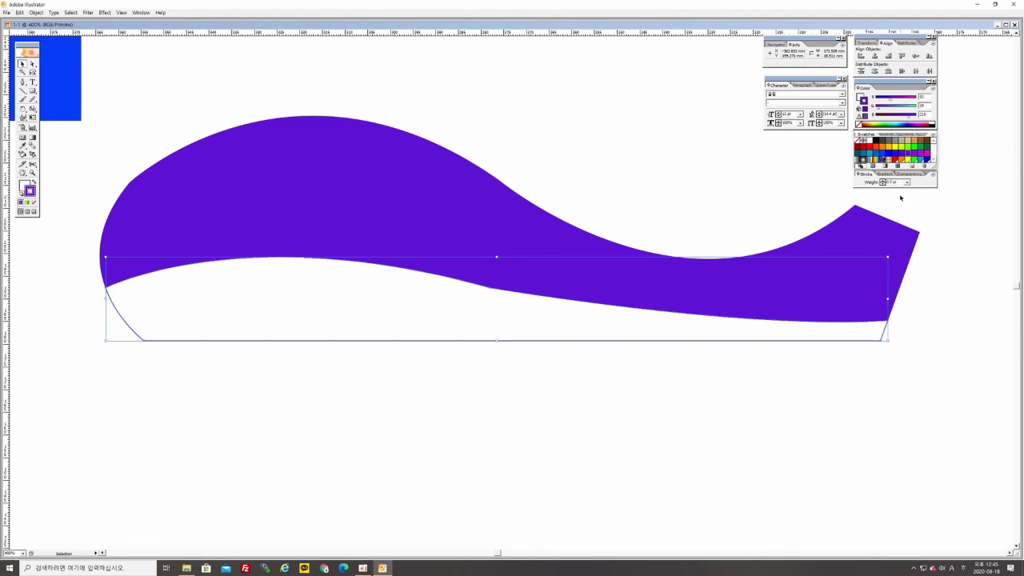
click(185, 88)
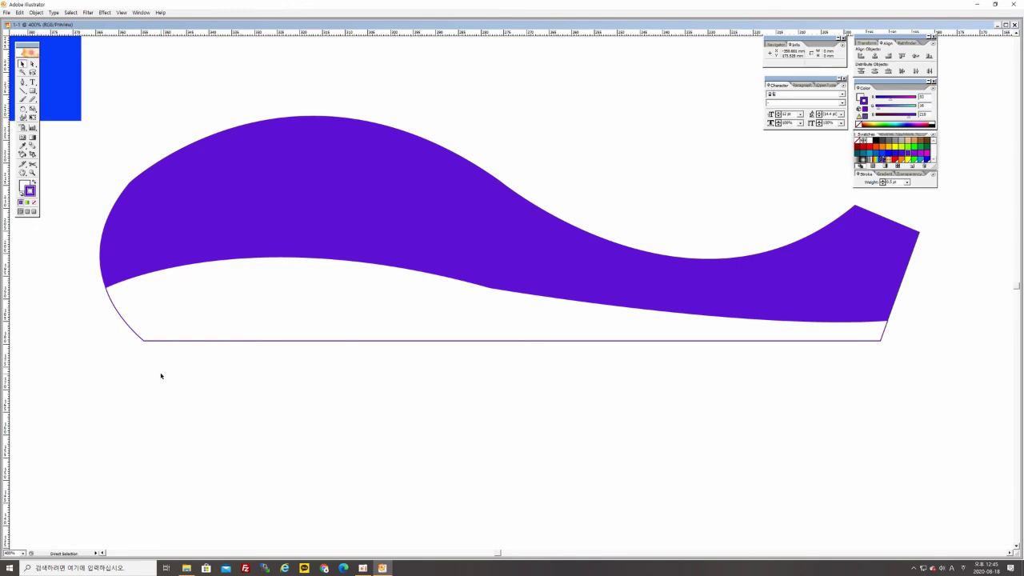
Unlock all locked objects so the purple shape can be selected again, and clear the selection.
key(ctrl+minus)
key(ctrl+minus)
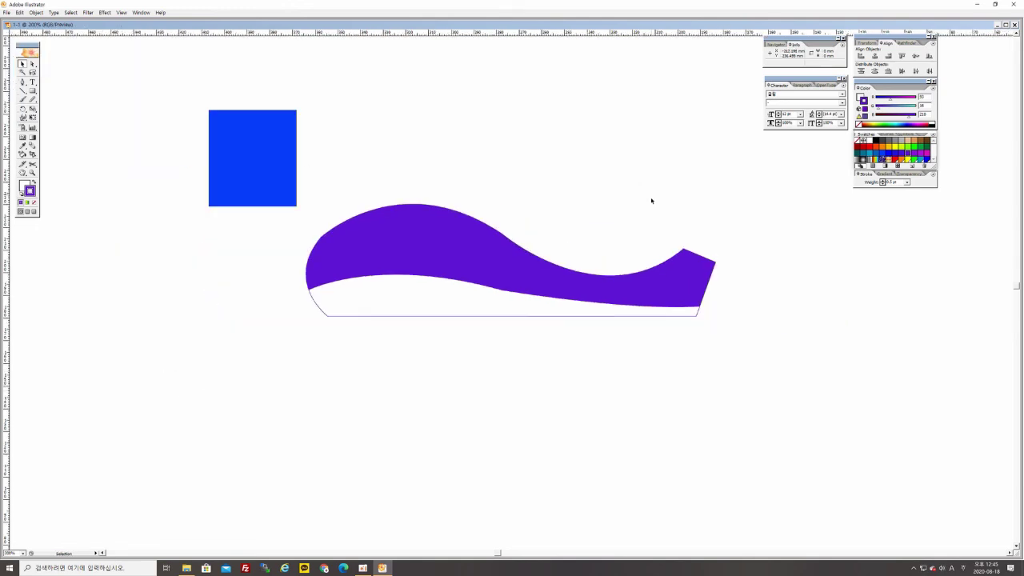
drag(406, 191, 448, 228)
drag(377, 167, 467, 228)
drag(392, 186, 456, 240)
drag(375, 171, 431, 211)
click(36, 12)
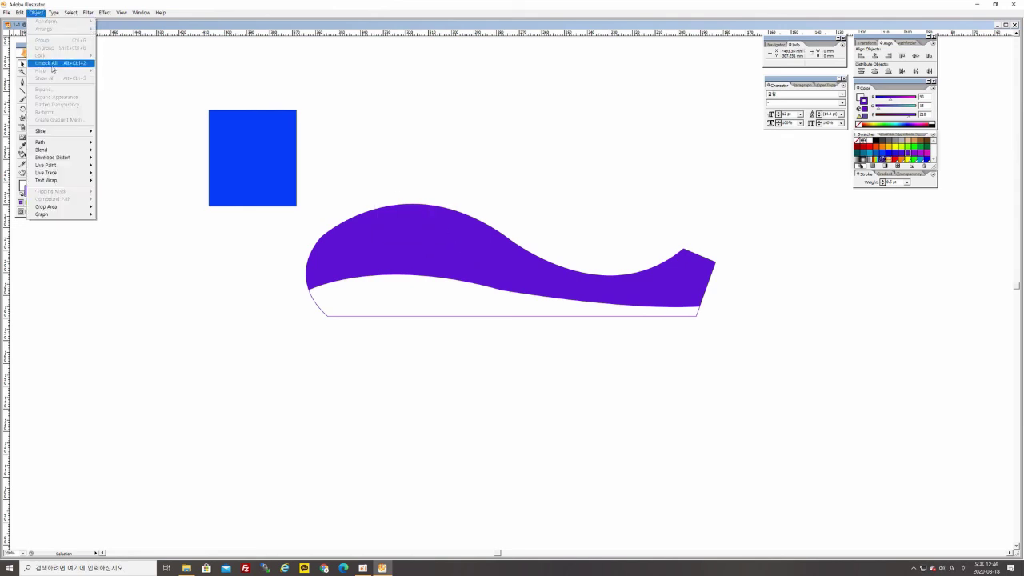
click(50, 64)
click(133, 296)
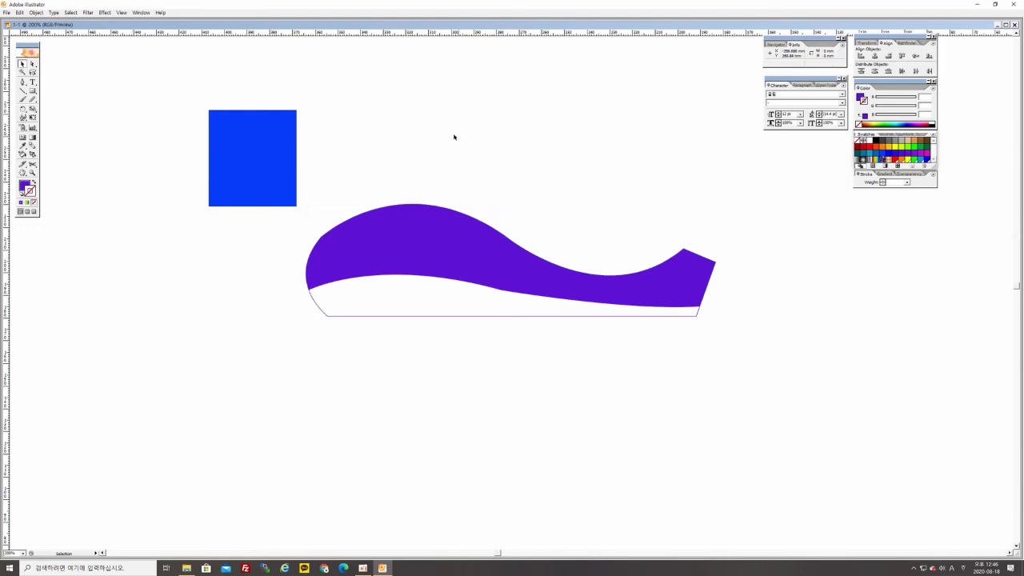
Delete the blue square above the purple shape.
drag(390, 155, 579, 360)
click(385, 156)
click(265, 173)
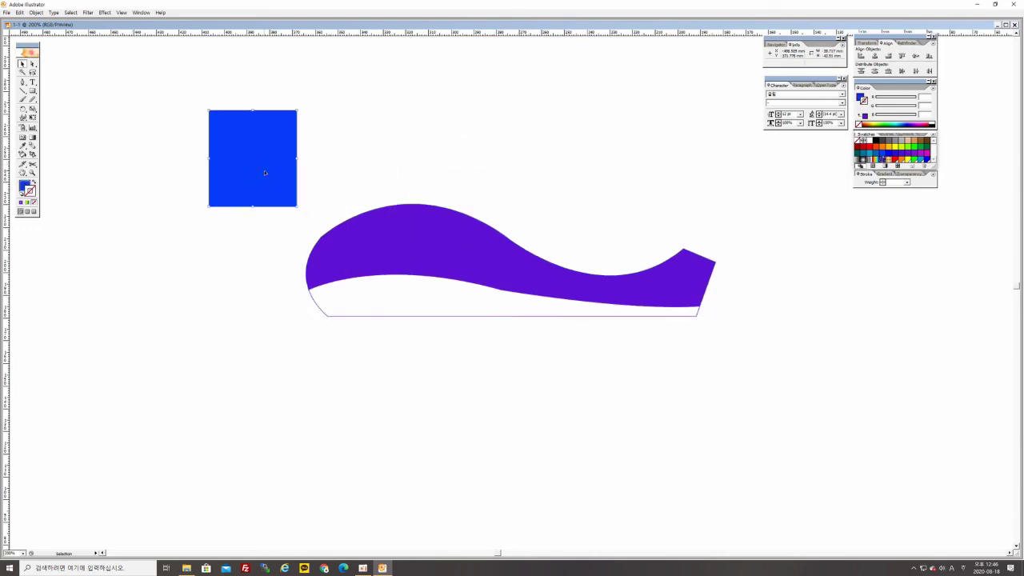
key(Delete)
drag(279, 211, 667, 416)
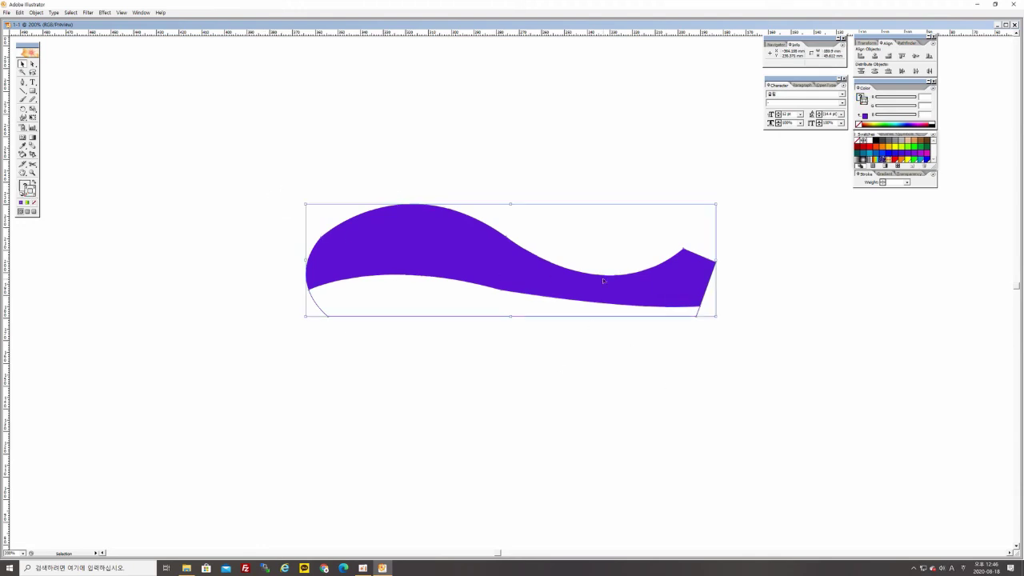
click(324, 165)
drag(276, 158, 697, 395)
click(432, 299)
drag(283, 176, 627, 306)
click(383, 203)
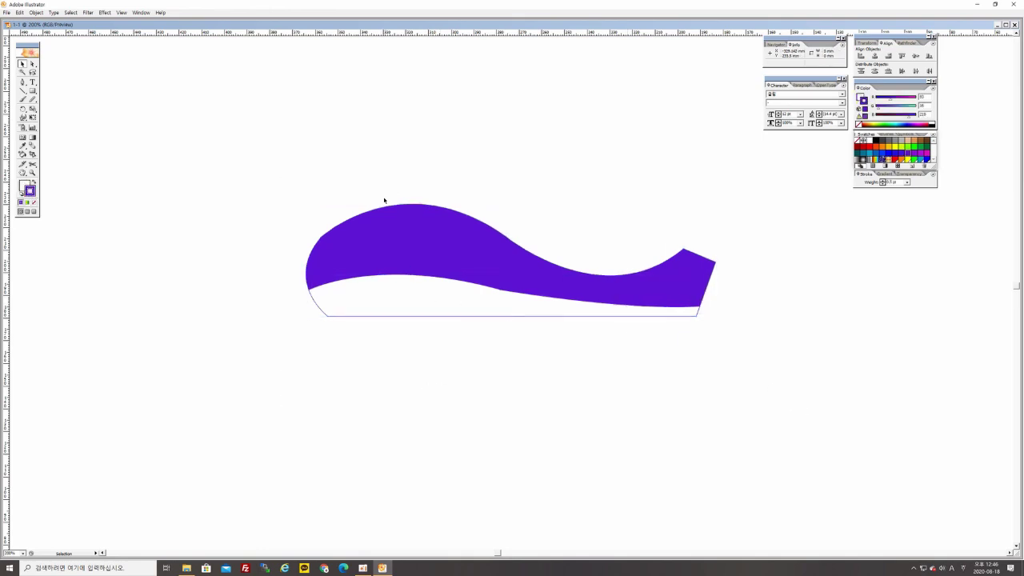
Select the purple and white shapes together, scale them down proportionally to a bit over half their size, and move them up and left.
drag(276, 164, 757, 400)
drag(668, 317, 435, 229)
click(151, 105)
key(ctrl+plus)
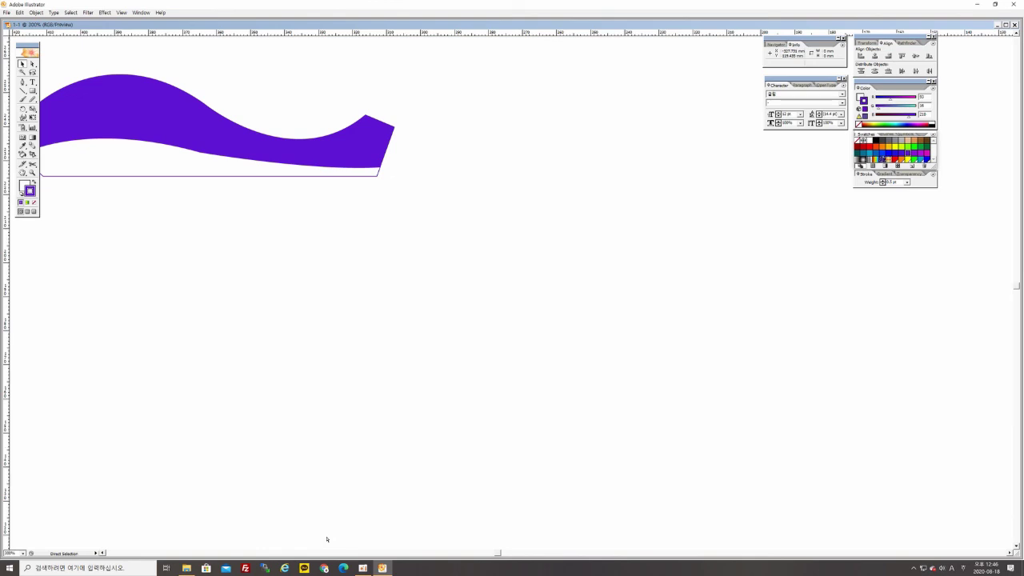
drag(215, 126, 451, 290)
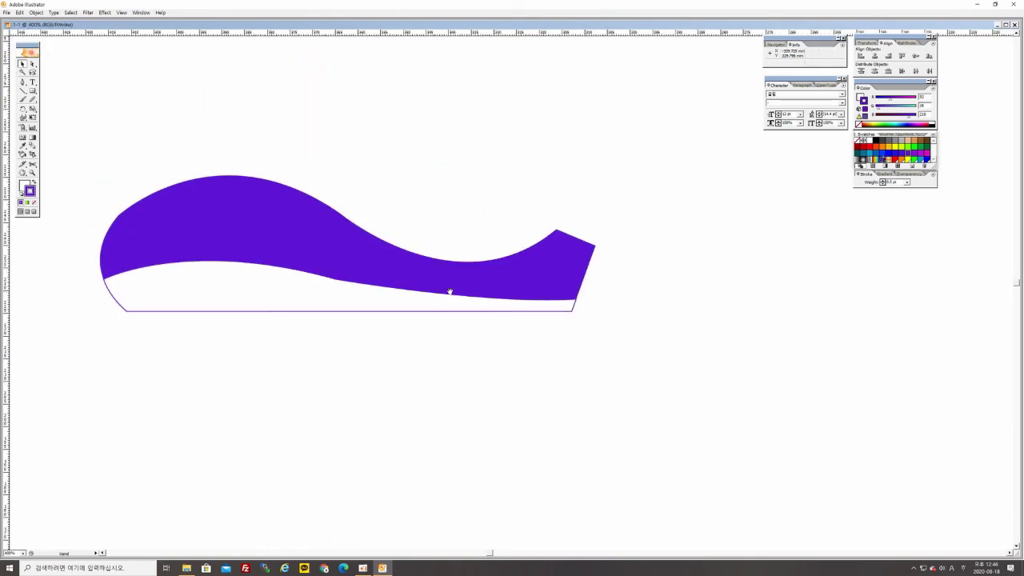